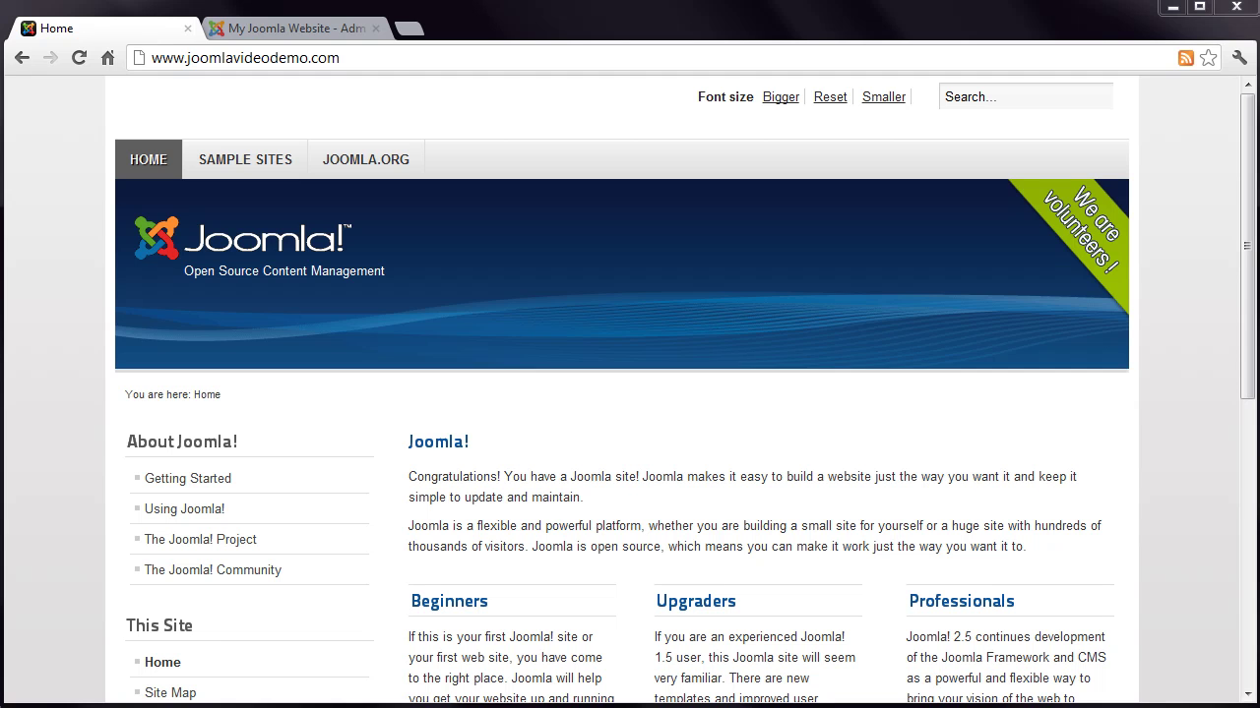
Step: Scroll down the public front page to view its articles and menus
{"action": "scroll", "coordinate": [1246, 323], "scroll_direction": "down", "scroll_amount": 3}
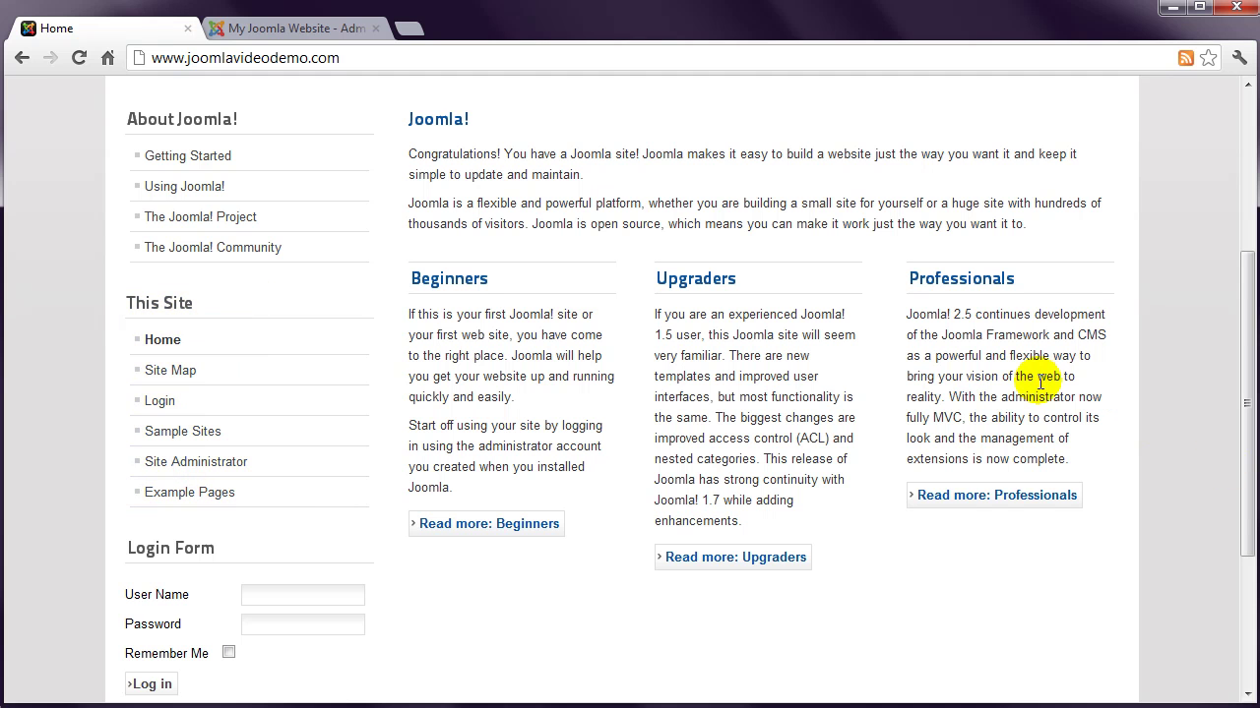
Step: Log in to the administrator backend and bring up the Main Menu's item list
{"action": "left_click", "coordinate": [323, 30]}
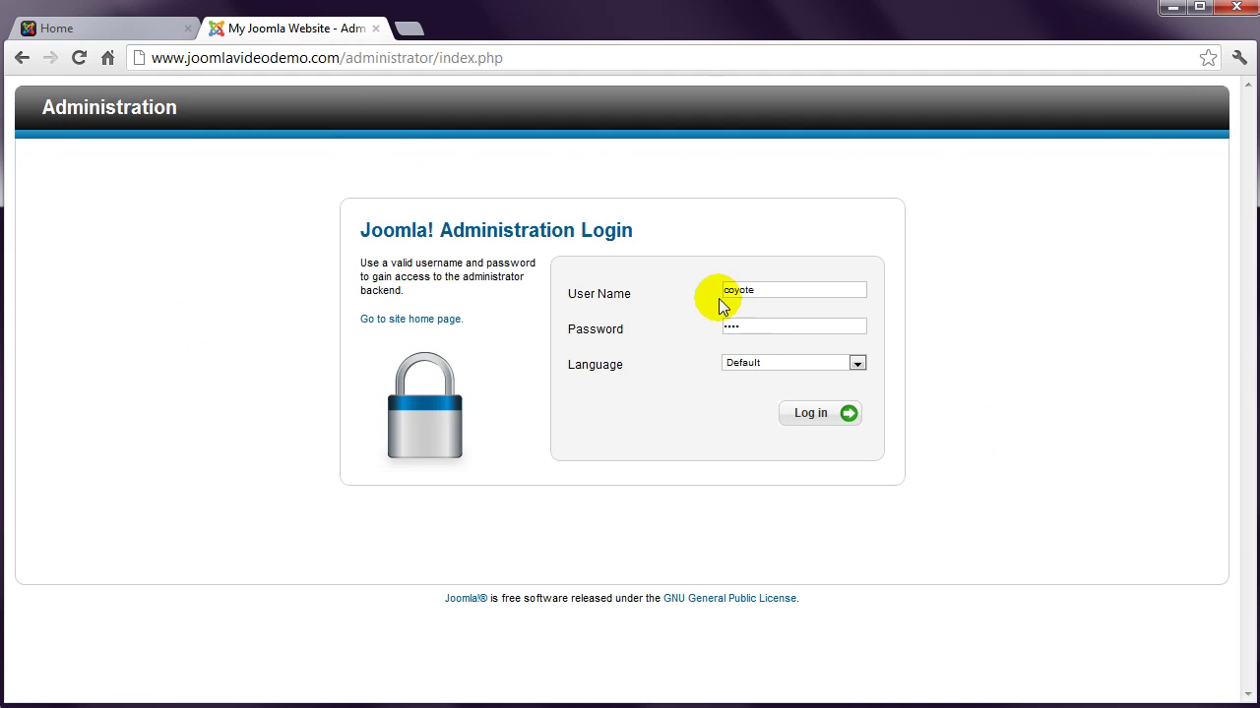
{"action": "left_click", "coordinate": [813, 414]}
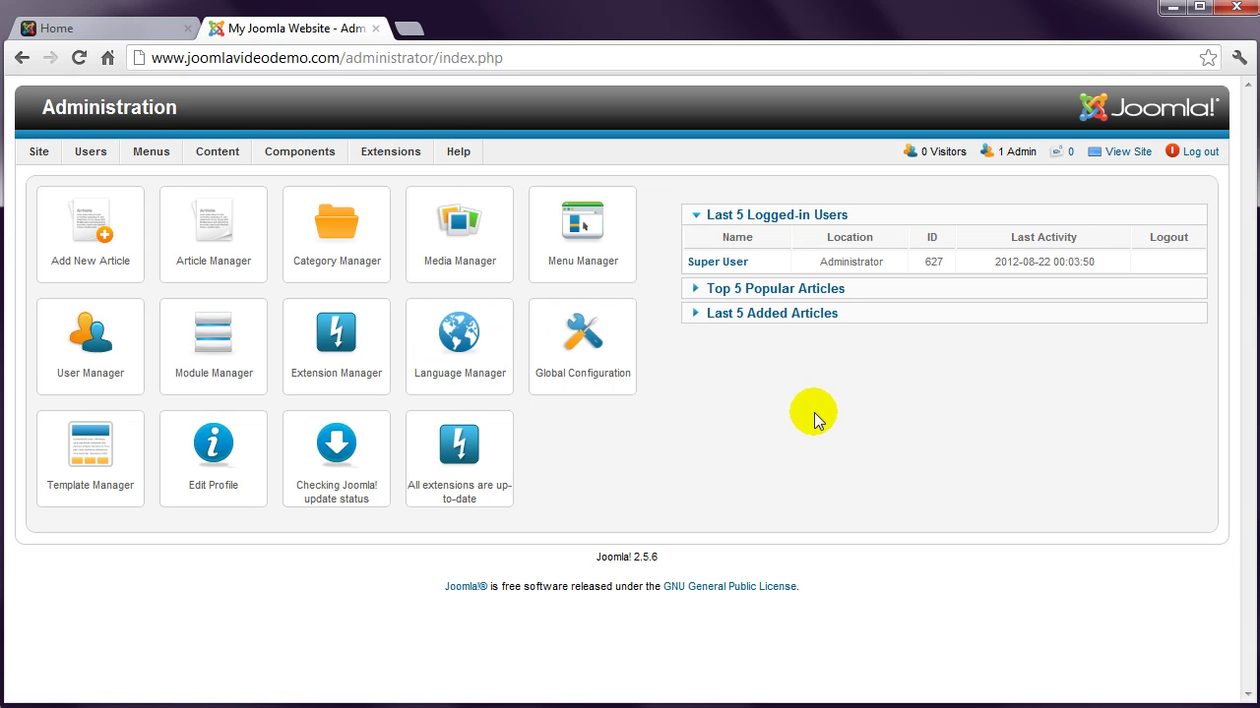
{"action": "mouse_move", "coordinate": [163, 161]}
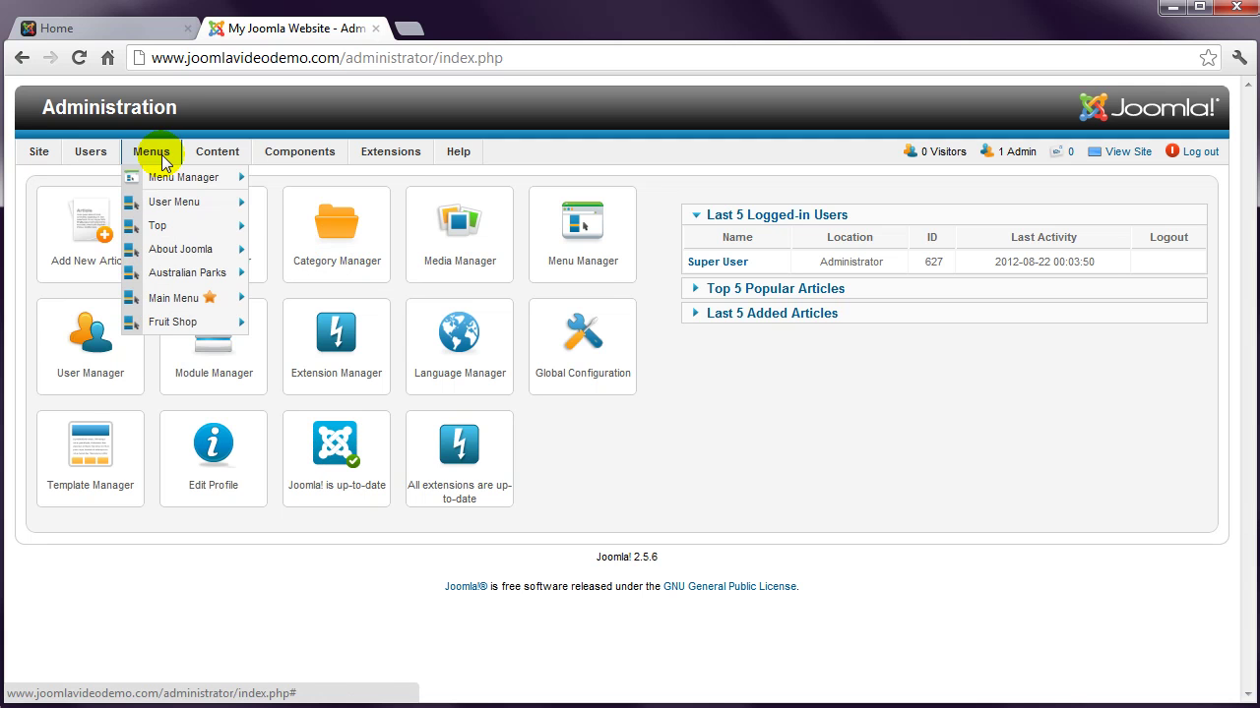
{"action": "left_click", "coordinate": [173, 301]}
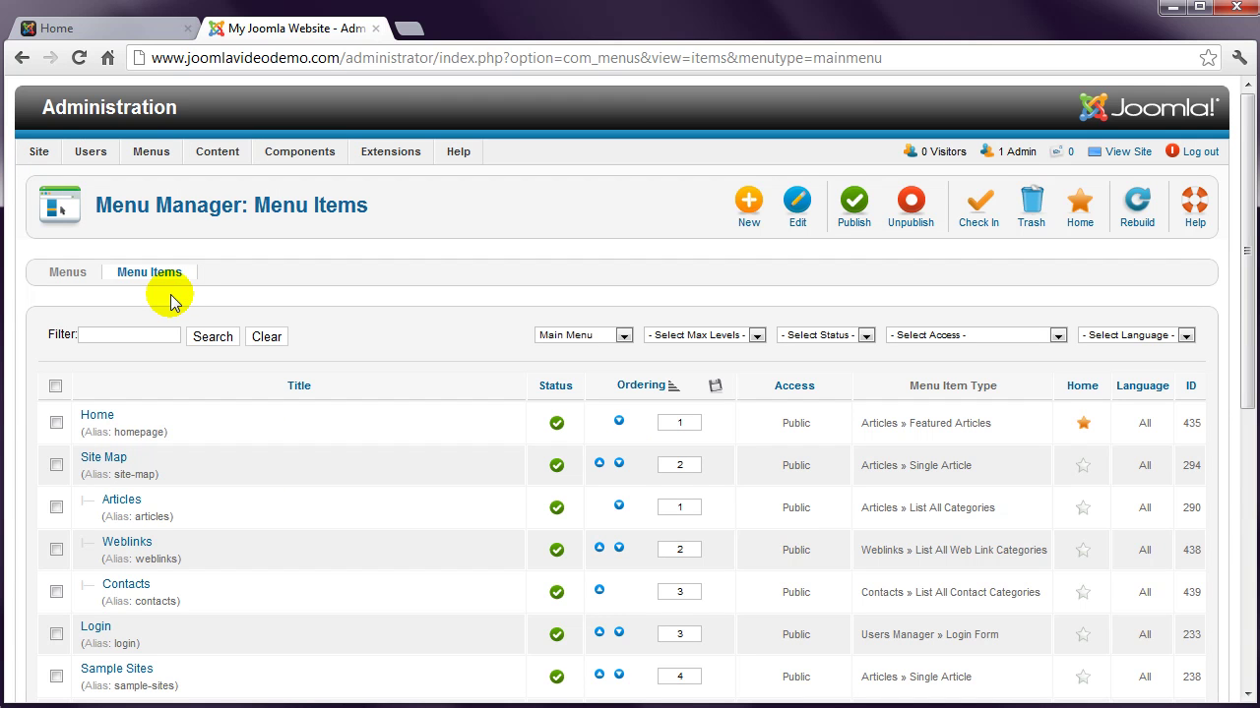
Step: Create a new Main Menu item of type Articles > Single Article
{"action": "left_click", "coordinate": [747, 214]}
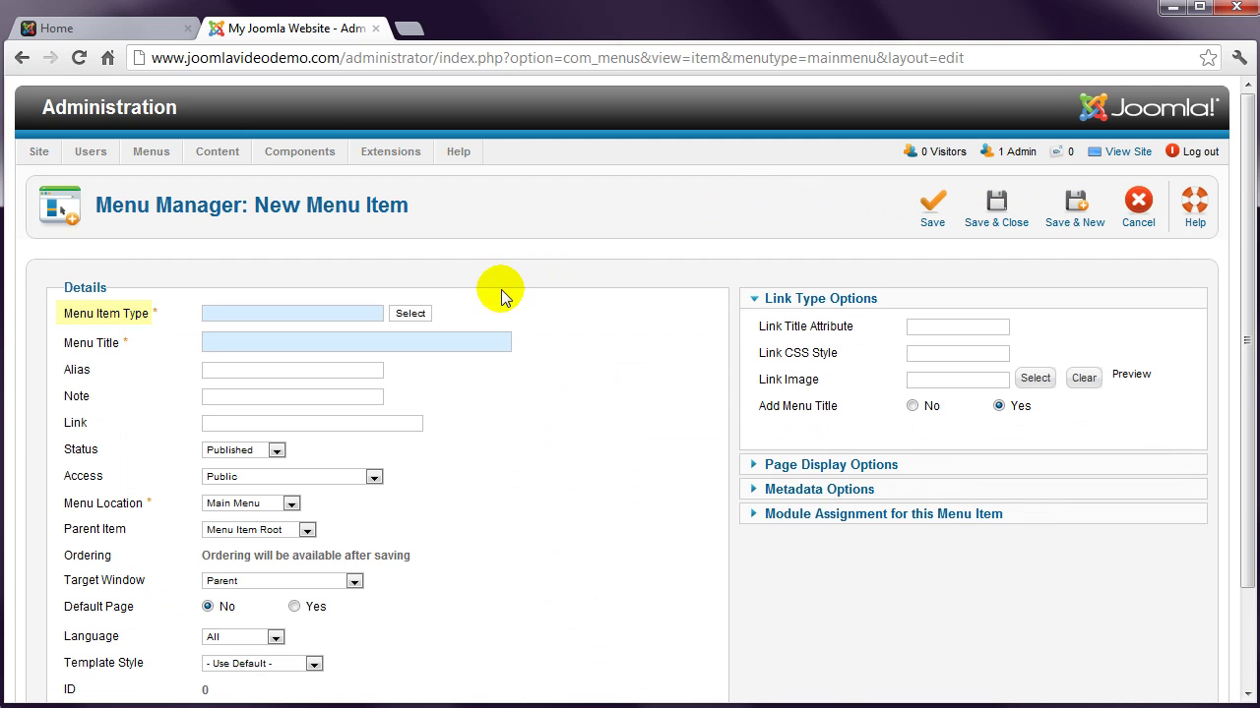
{"action": "left_click", "coordinate": [411, 314]}
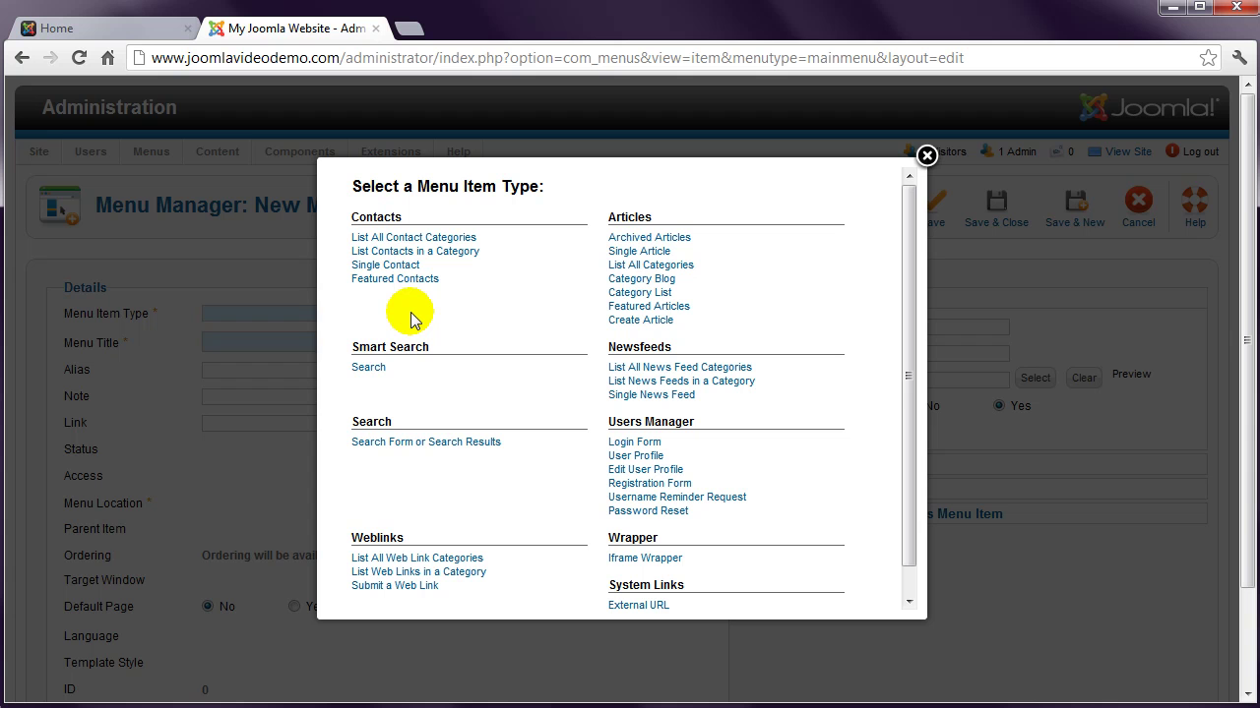
{"action": "left_click", "coordinate": [619, 251]}
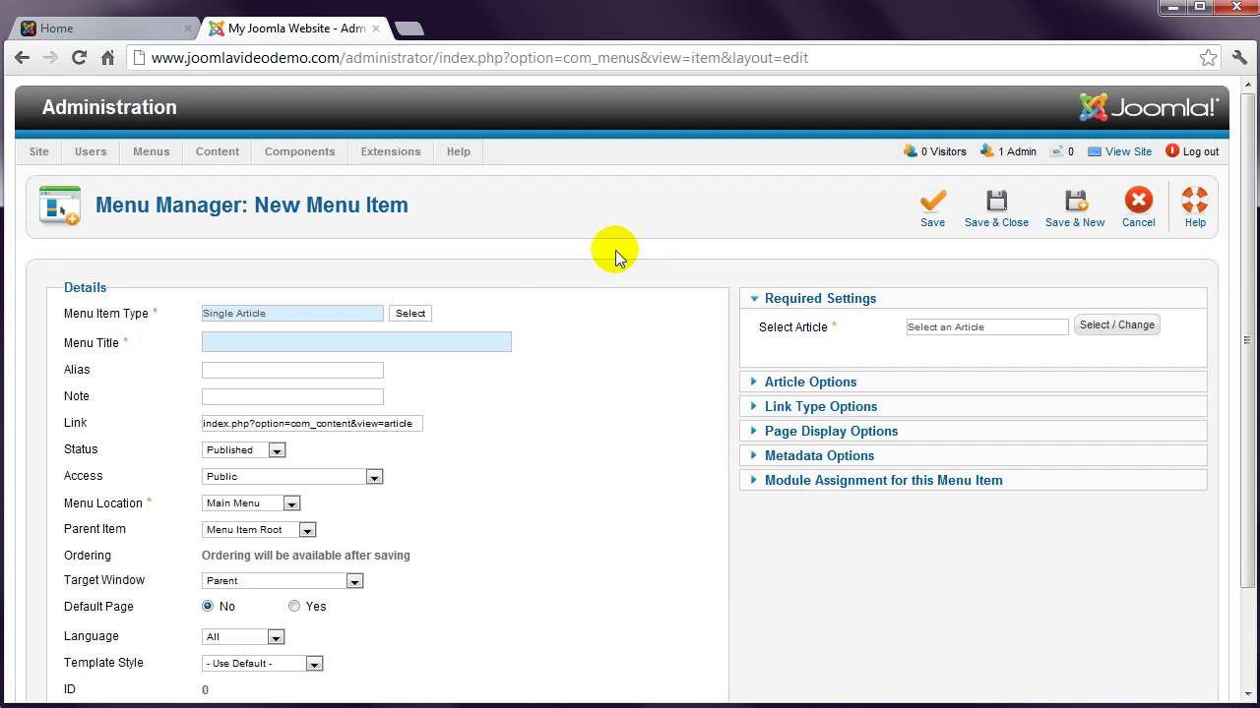
Step: Paste 'The Geography of Sydney' as the menu item's title
{"action": "type", "text": "The Geography of Sydney"}
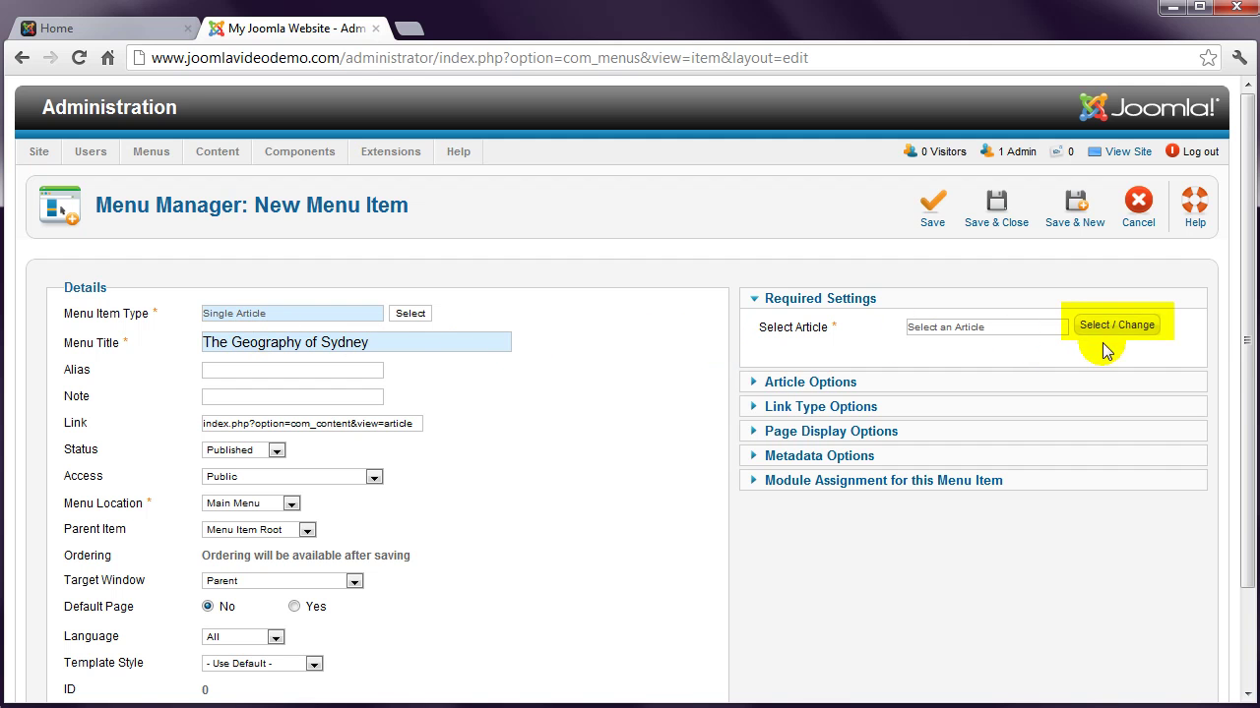
Step: Filter articles to the Geography category, link 'Geography of Sydney', then save and close
{"action": "left_click", "coordinate": [1130, 332]}
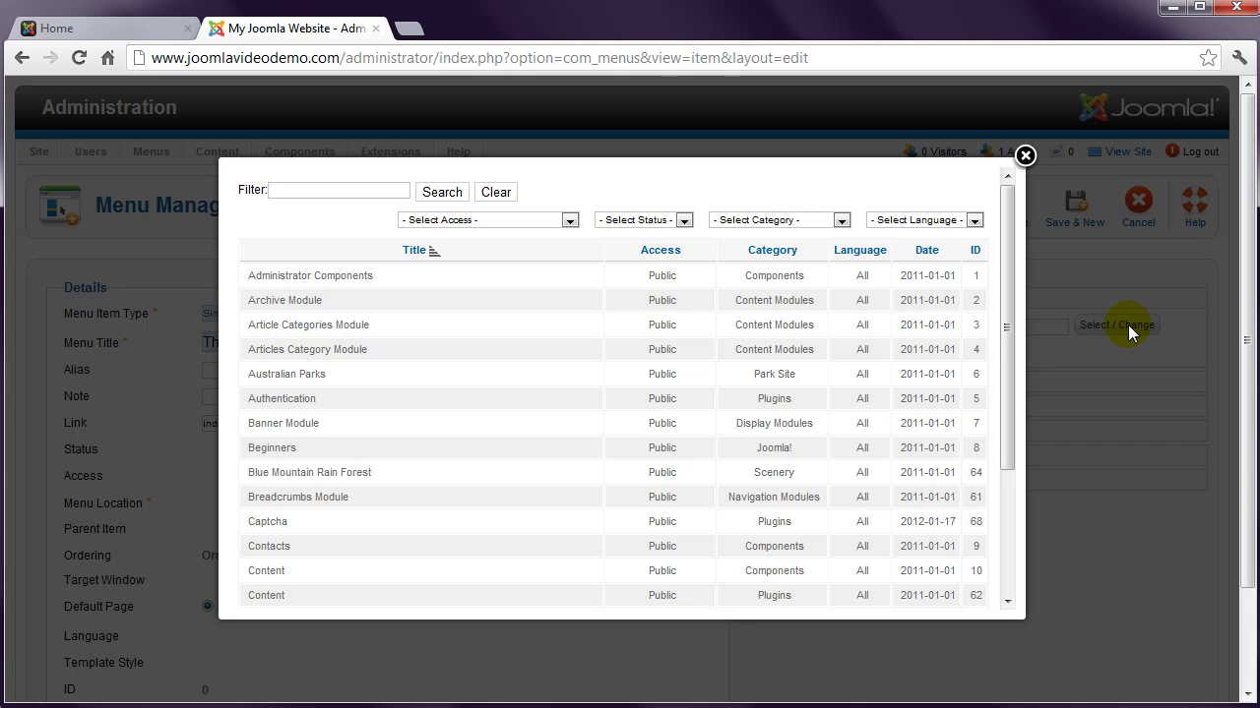
{"action": "left_click", "coordinate": [840, 219]}
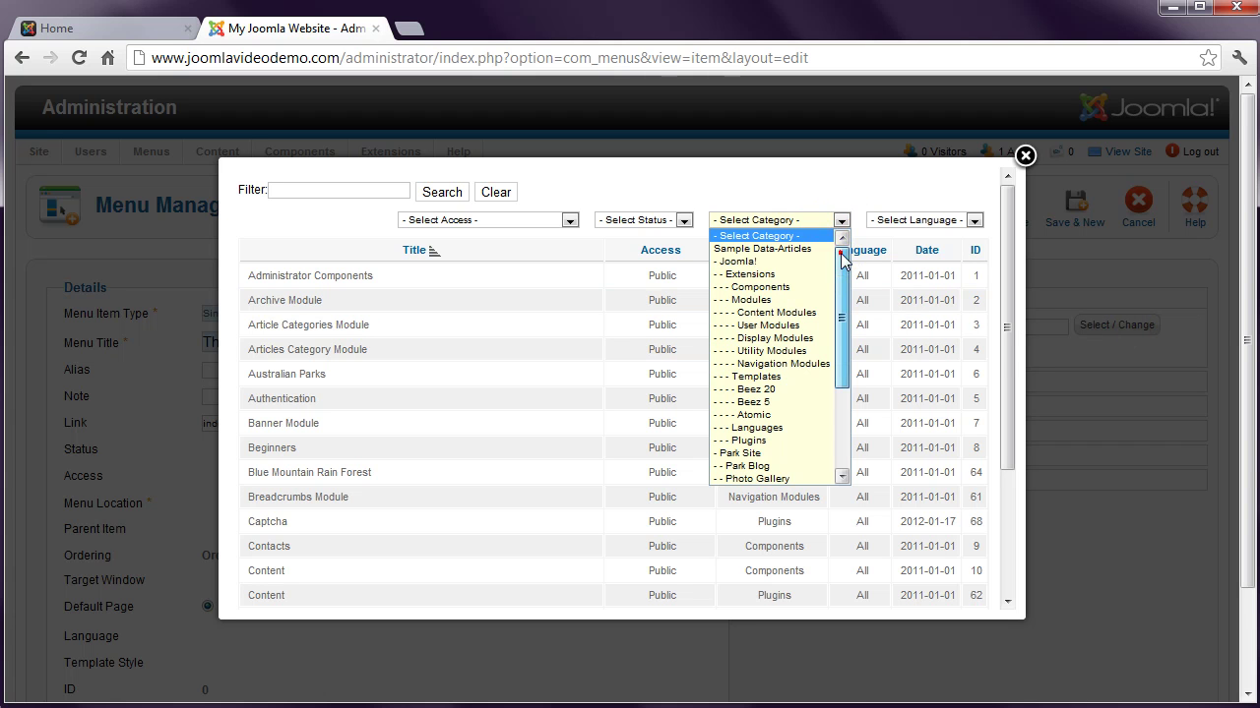
{"action": "left_click_drag", "start_coordinate": [842, 258], "coordinate": [835, 343]}
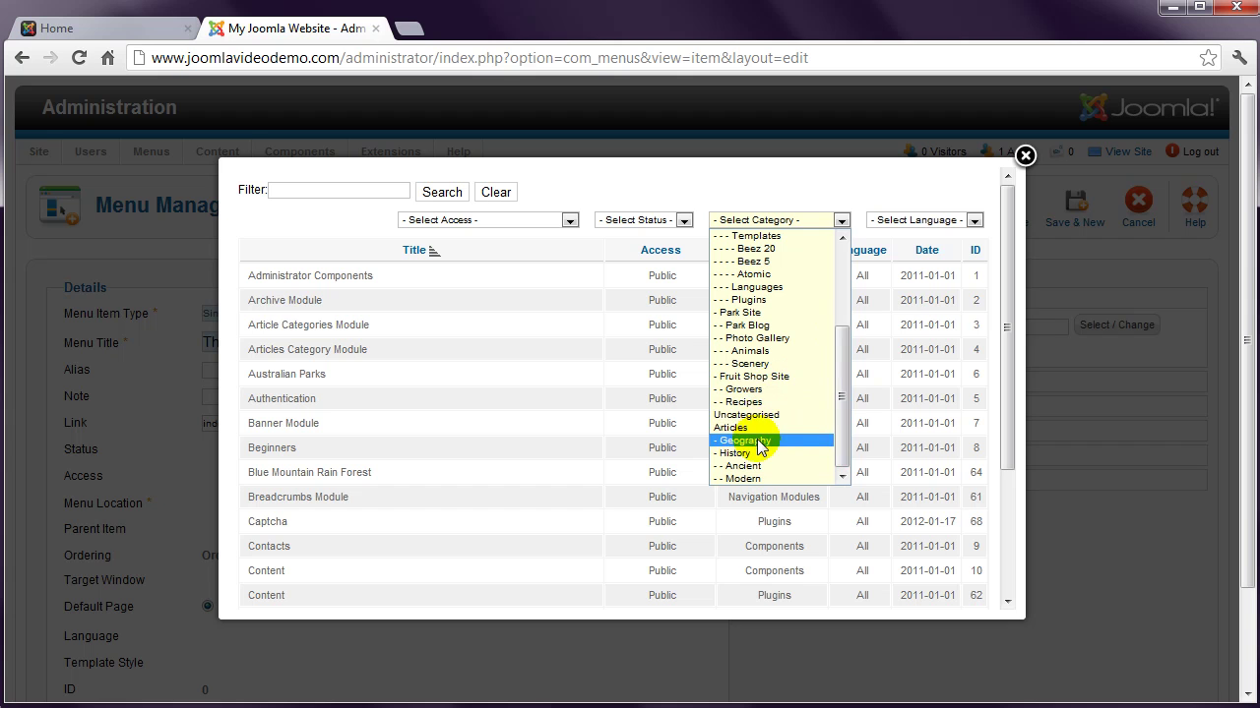
{"action": "left_click", "coordinate": [759, 442]}
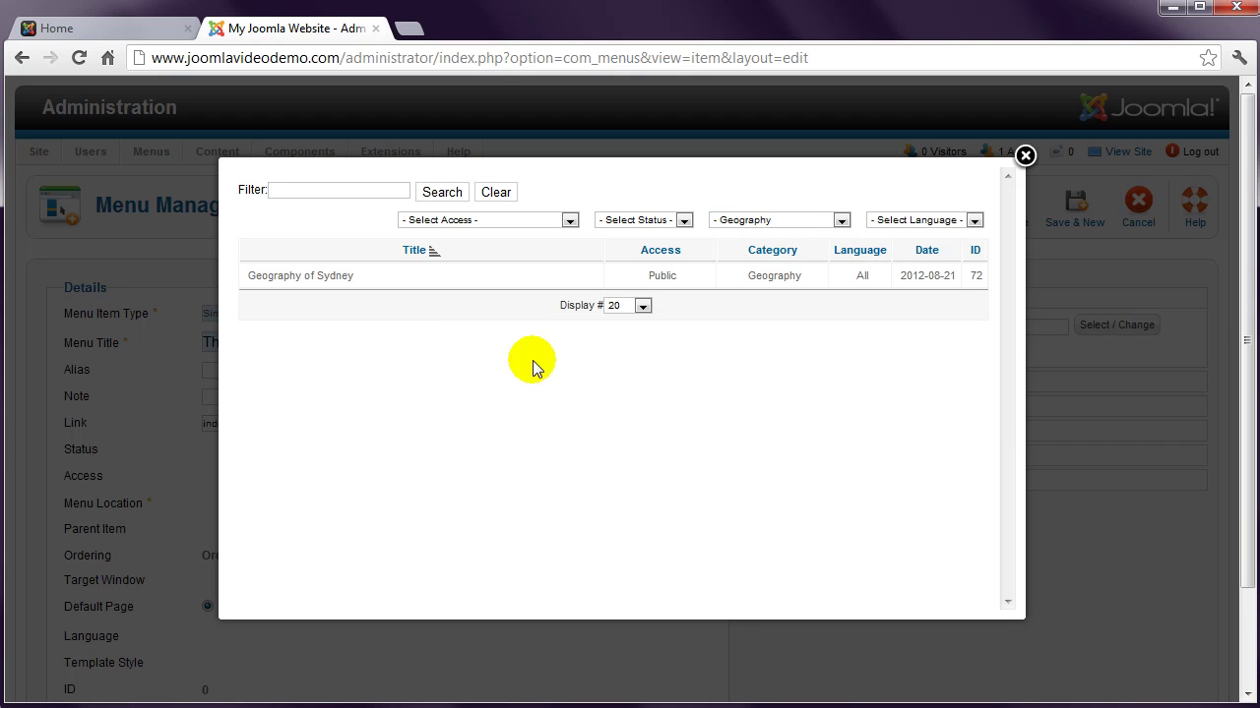
{"action": "left_click", "coordinate": [298, 275]}
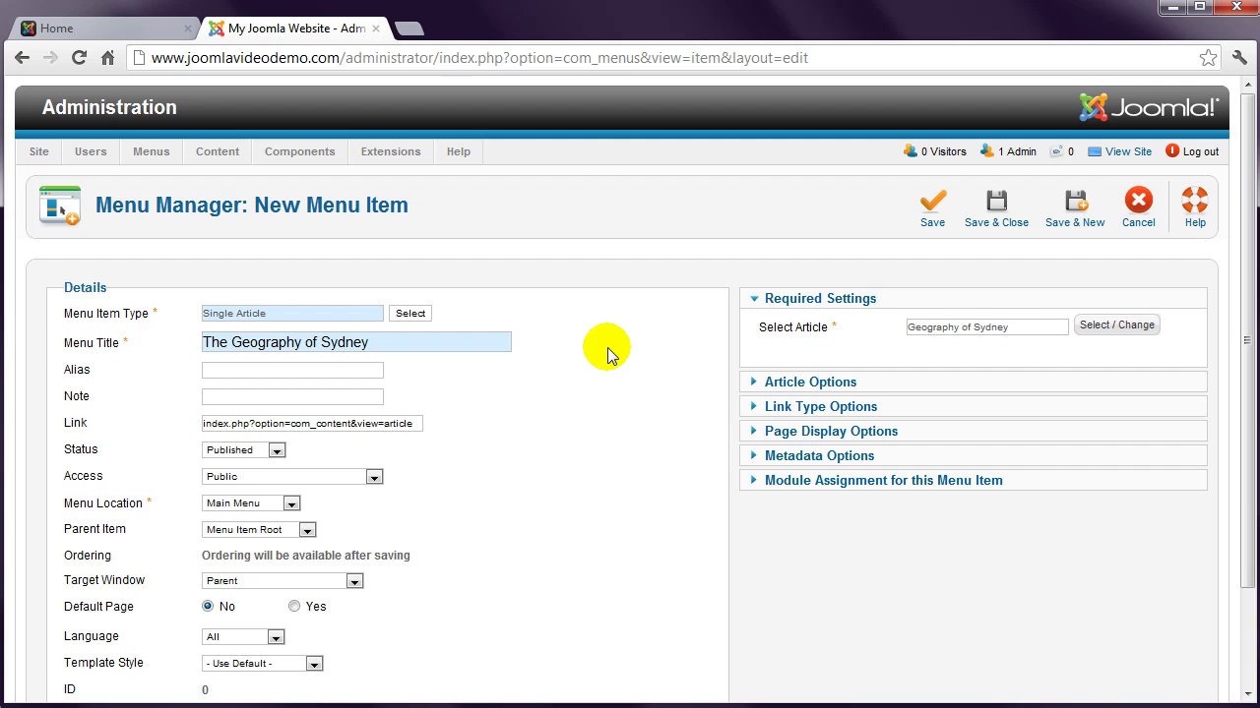
{"action": "left_click", "coordinate": [996, 225]}
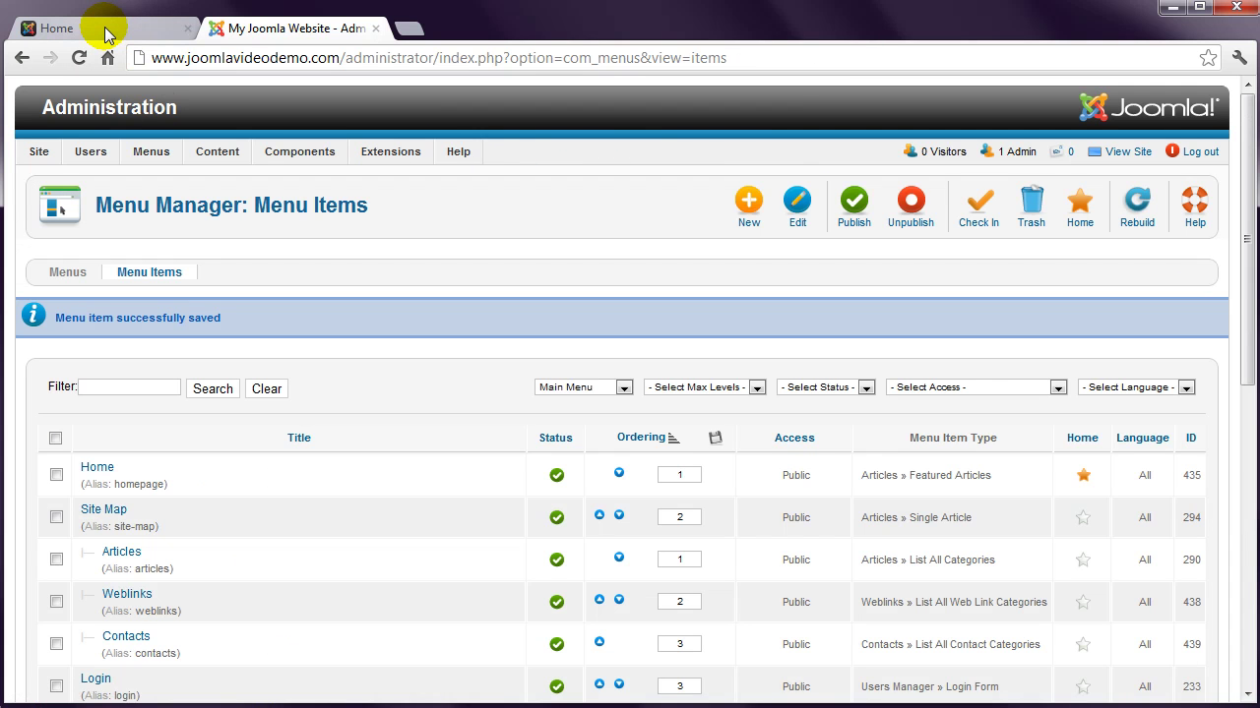
{"action": "left_click", "coordinate": [98, 30]}
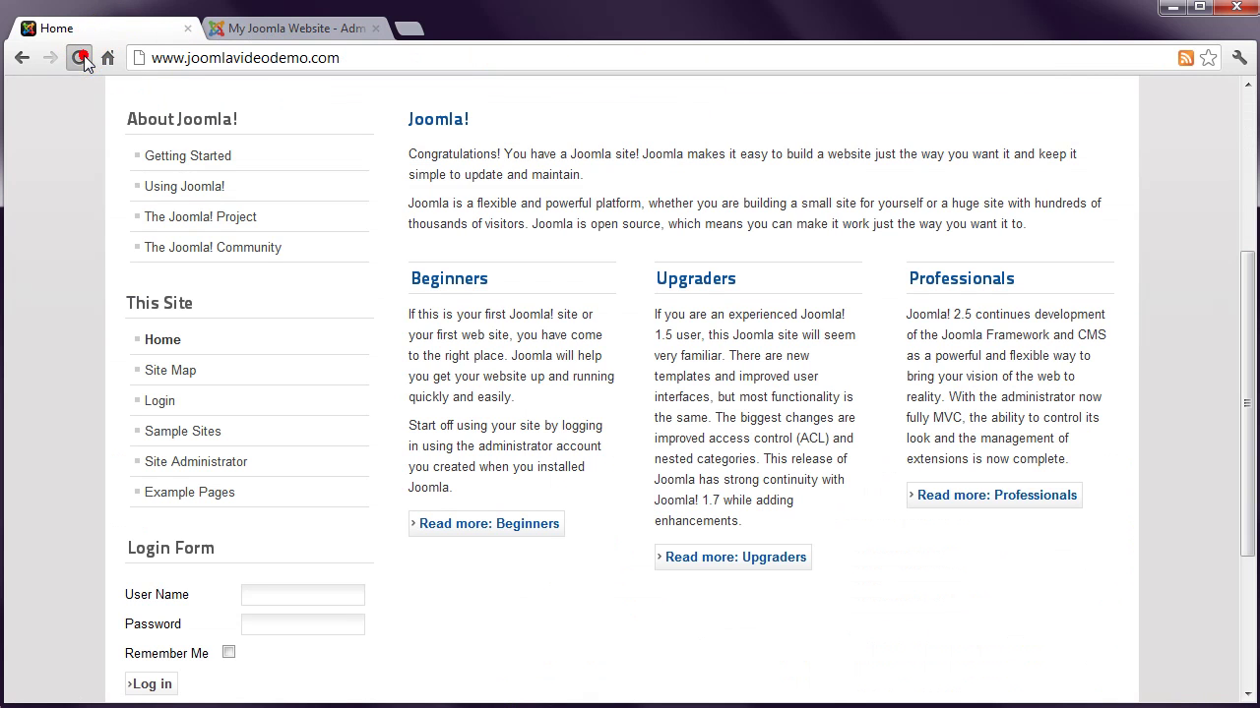
{"action": "left_click", "coordinate": [79, 57]}
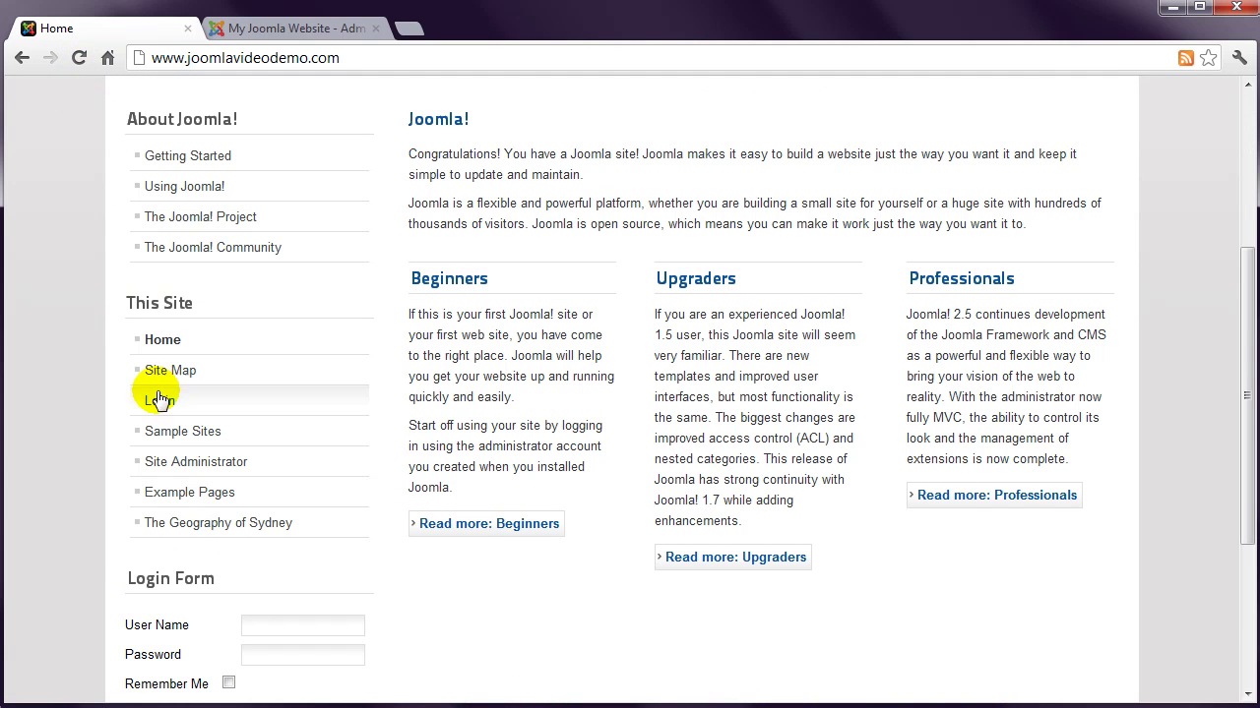
{"action": "left_click", "coordinate": [217, 524]}
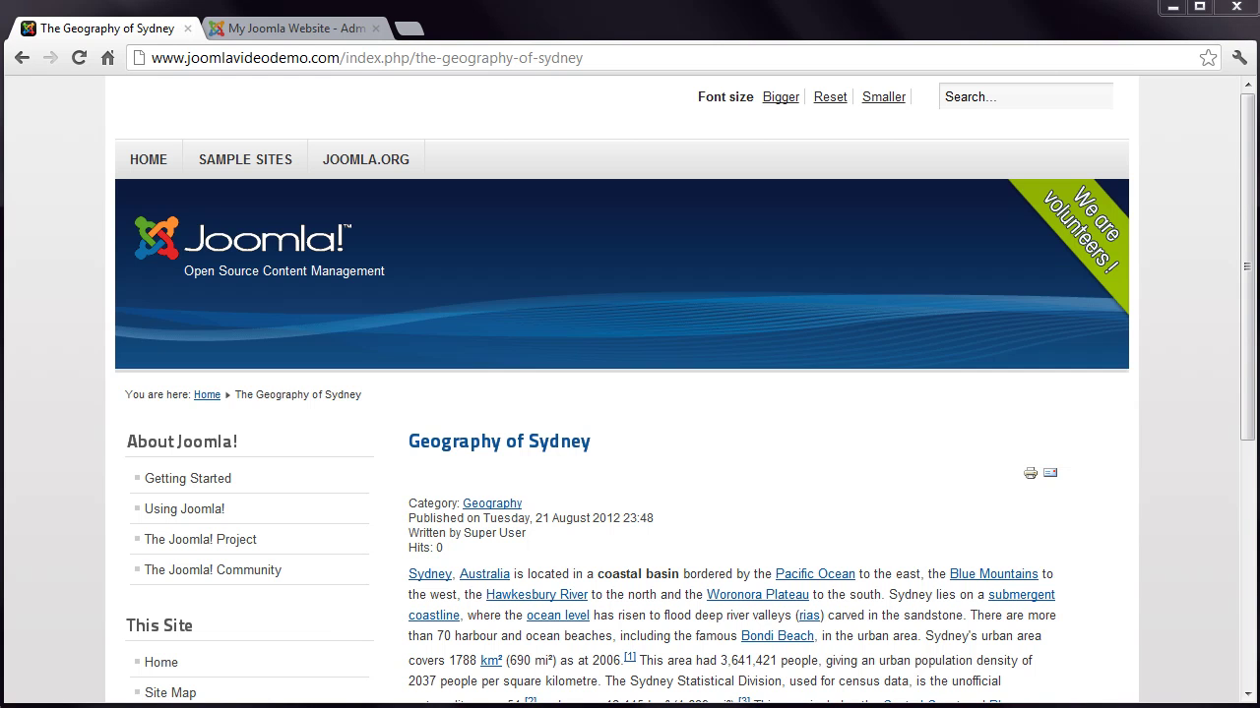
{"action": "left_click", "coordinate": [281, 27]}
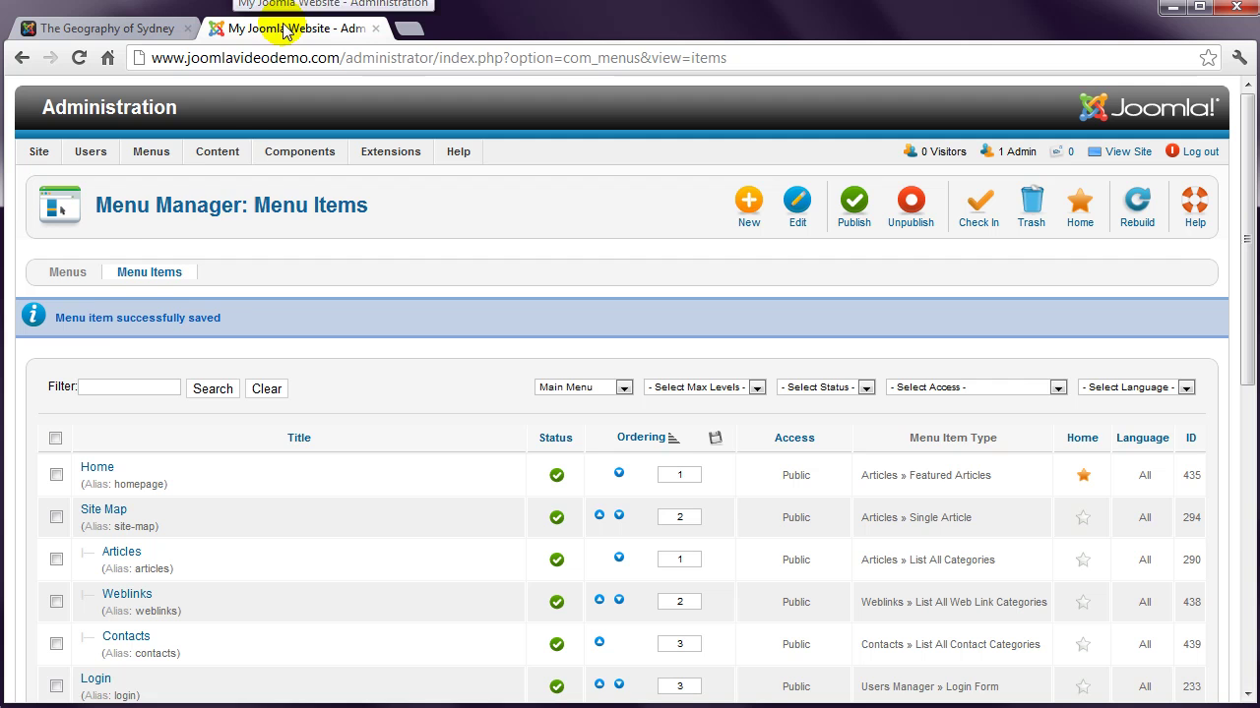
Step: Open the Menu Manager overview of all site menus
{"action": "mouse_move", "coordinate": [163, 155]}
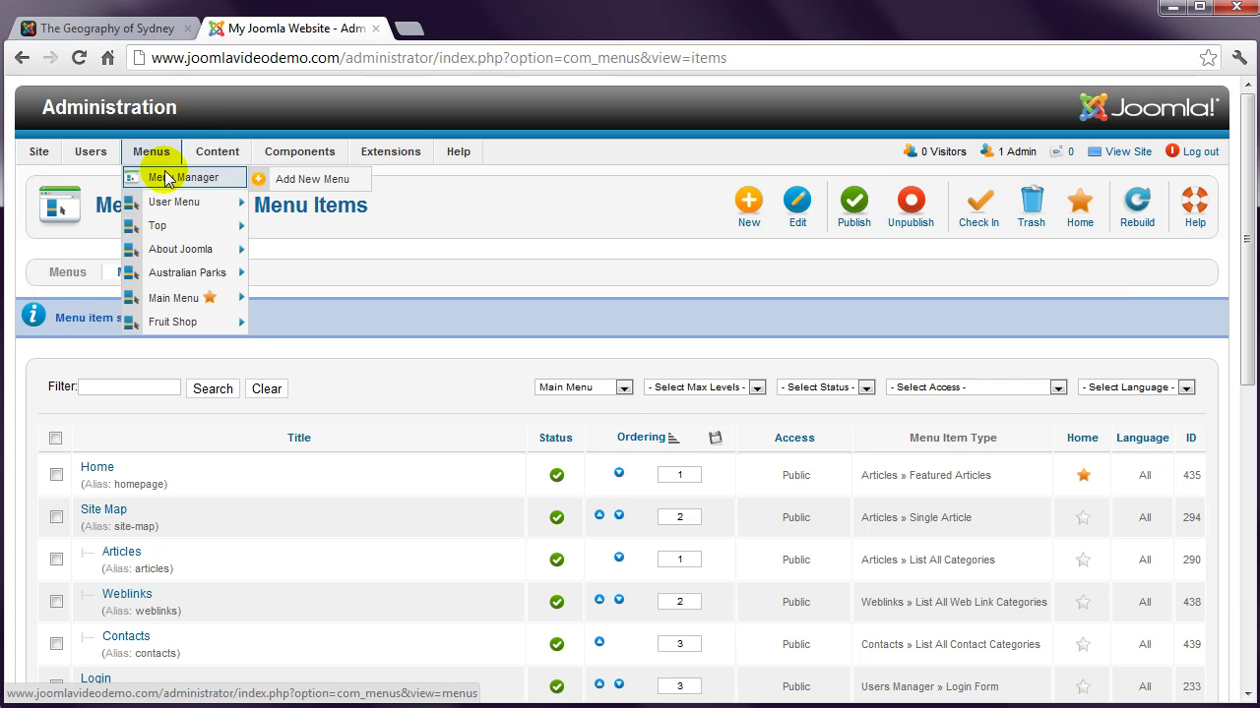
{"action": "left_click", "coordinate": [166, 177]}
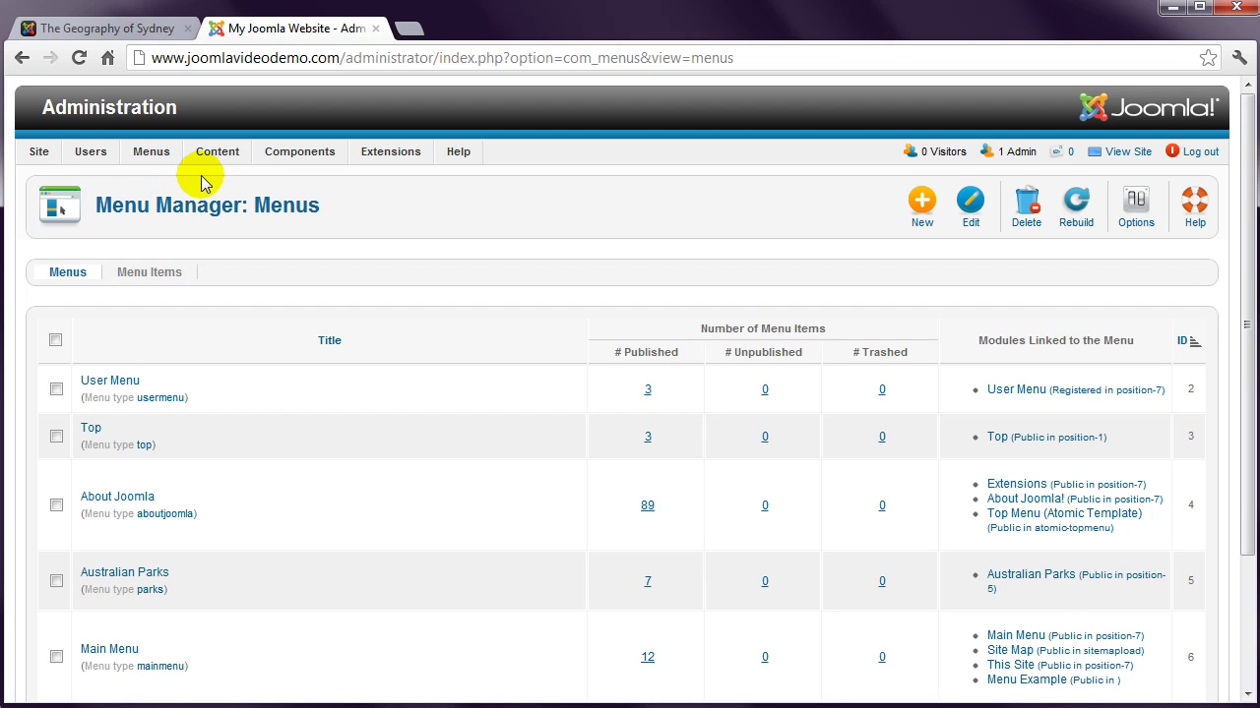
Step: Add menu 'Our Articles' with type 'articles' and description 'General Articles', then save
{"action": "left_click", "coordinate": [916, 206]}
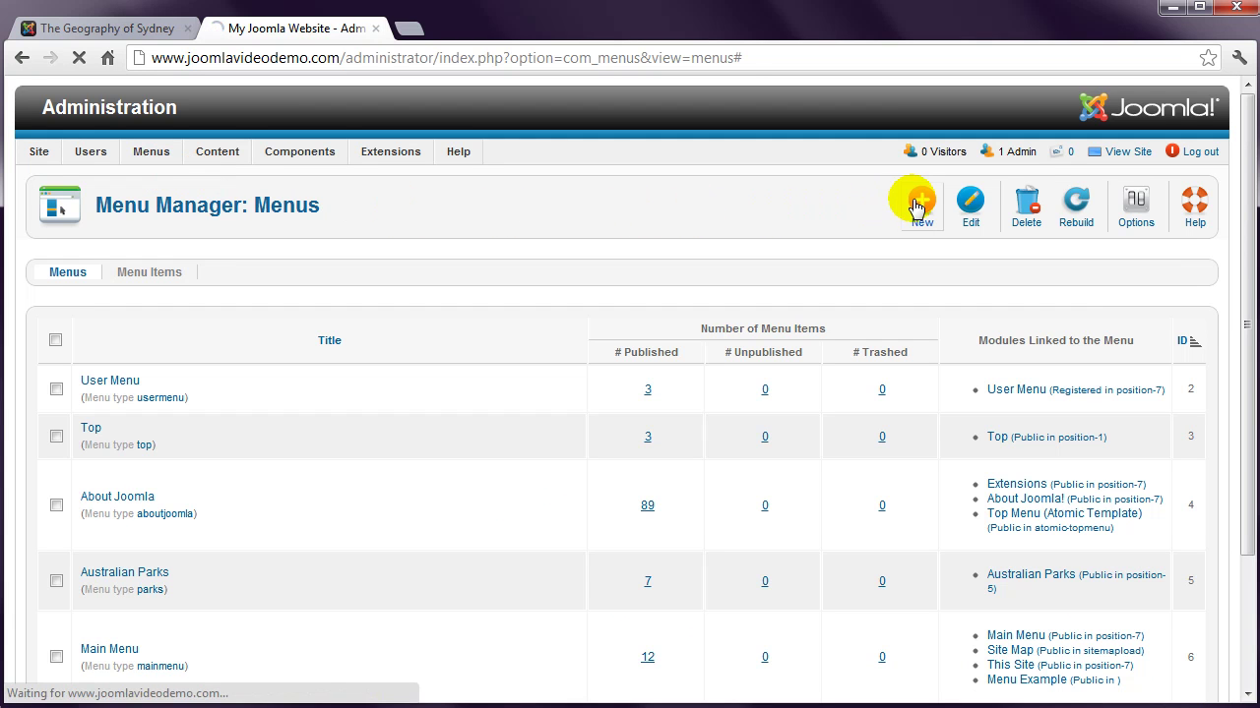
{"action": "left_click", "coordinate": [333, 314]}
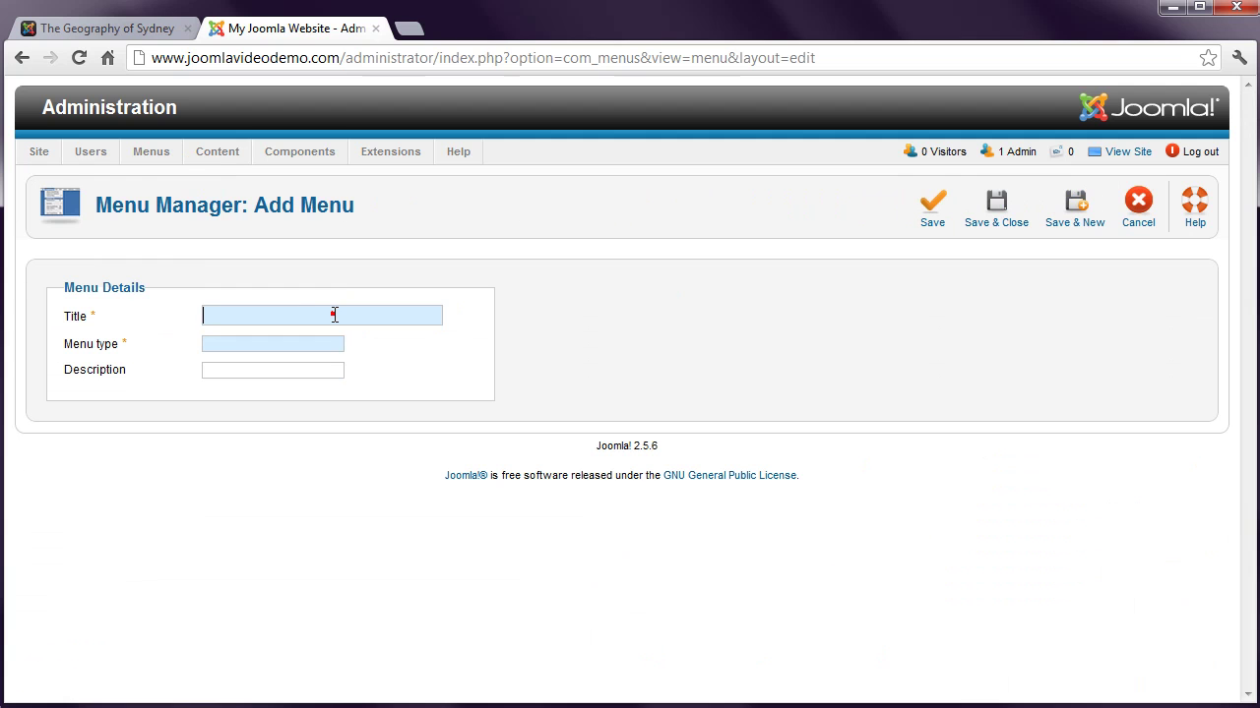
{"action": "type", "text": "Our "}
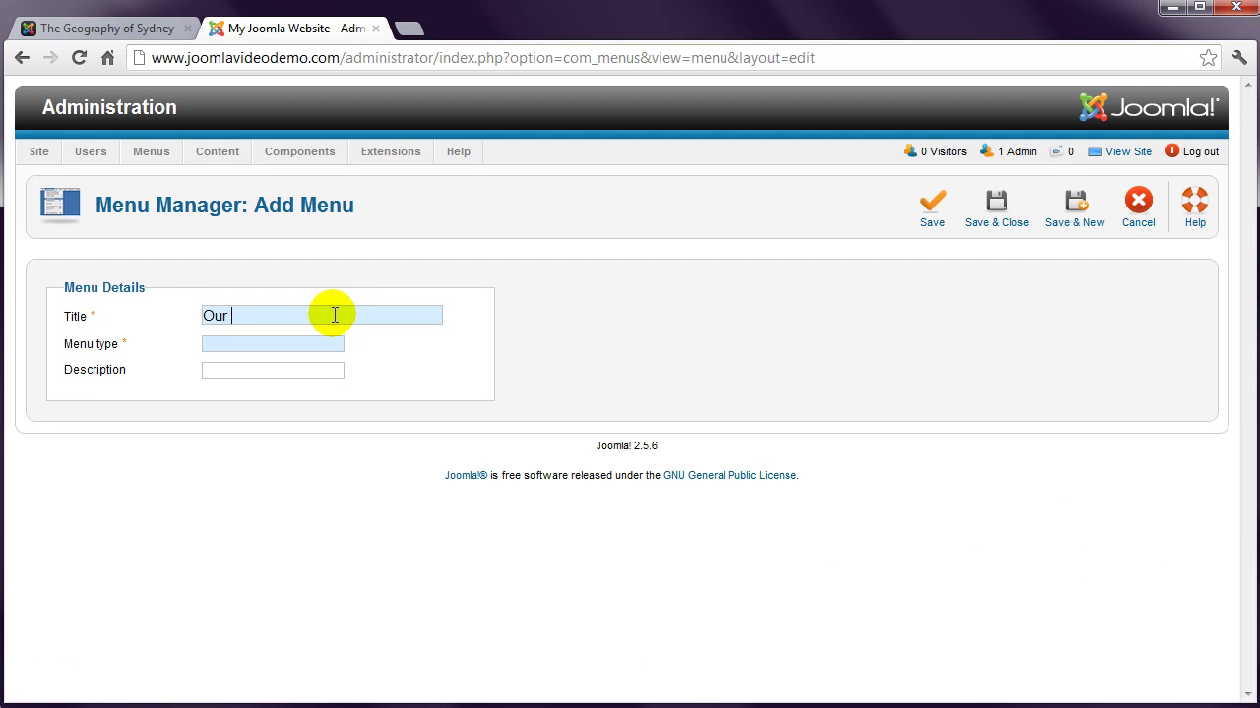
{"action": "type", "text": "Articles"}
{"action": "left_click", "coordinate": [290, 343]}
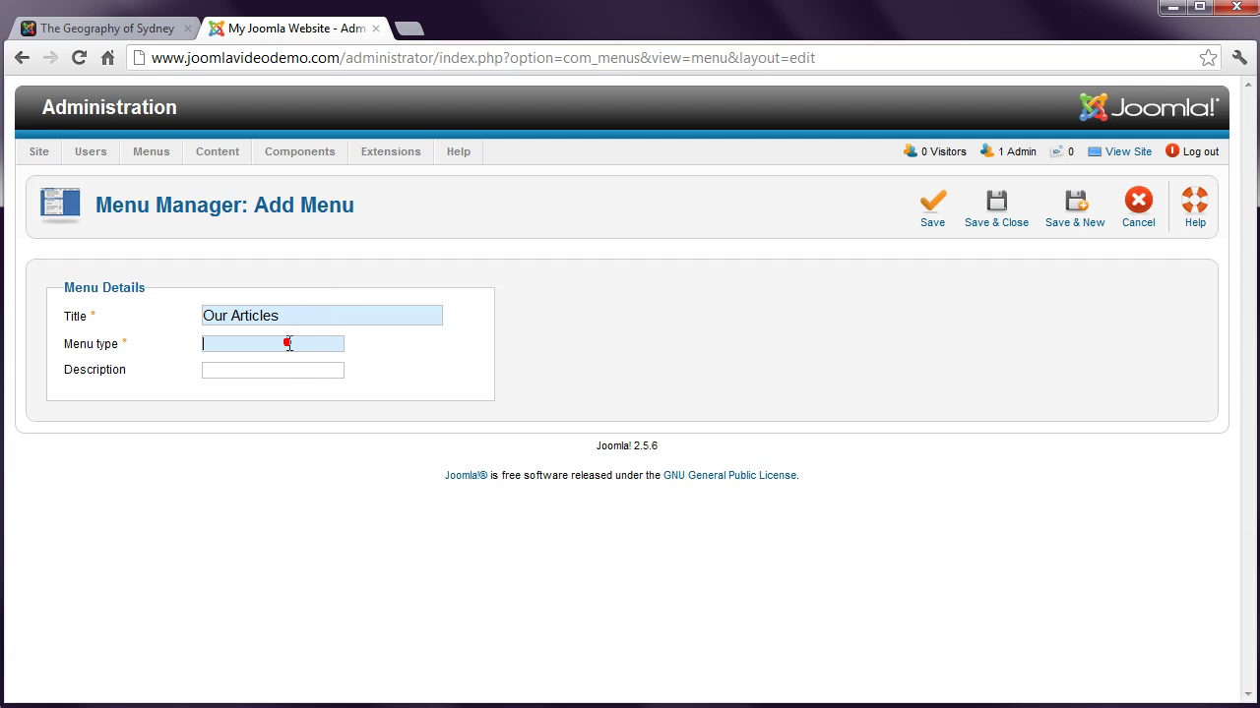
{"action": "type", "text": "articles"}
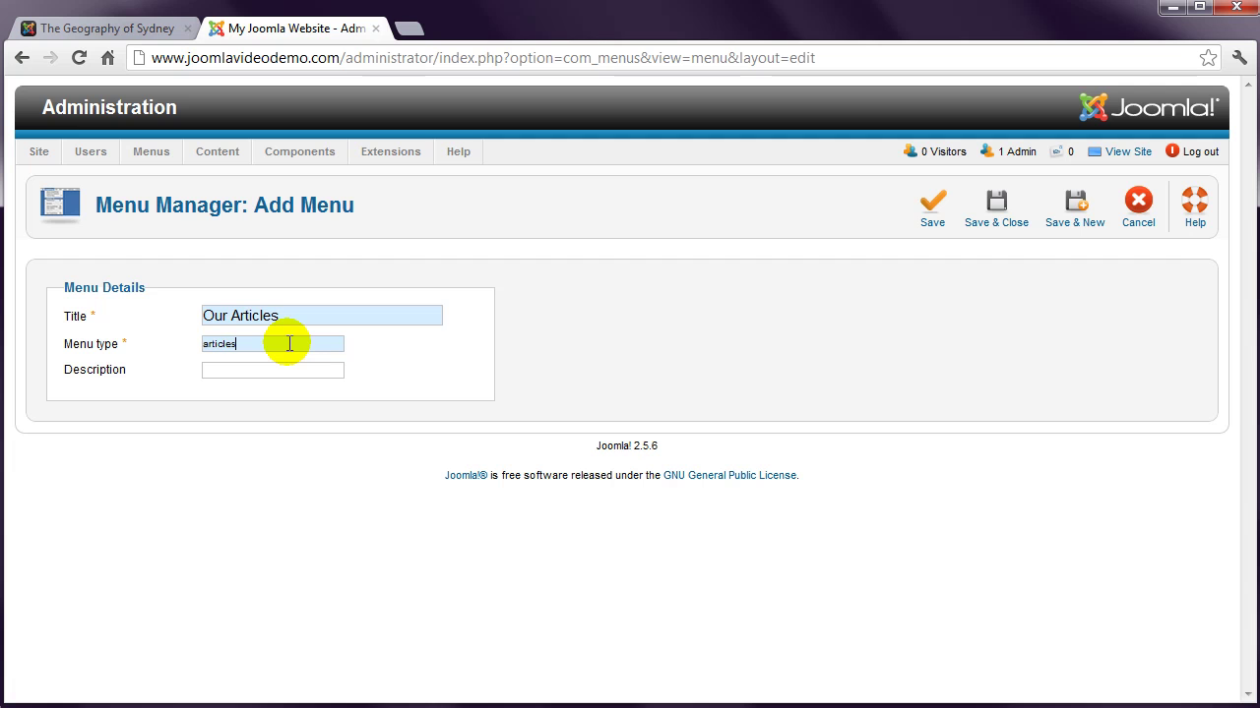
{"action": "left_click", "coordinate": [270, 373]}
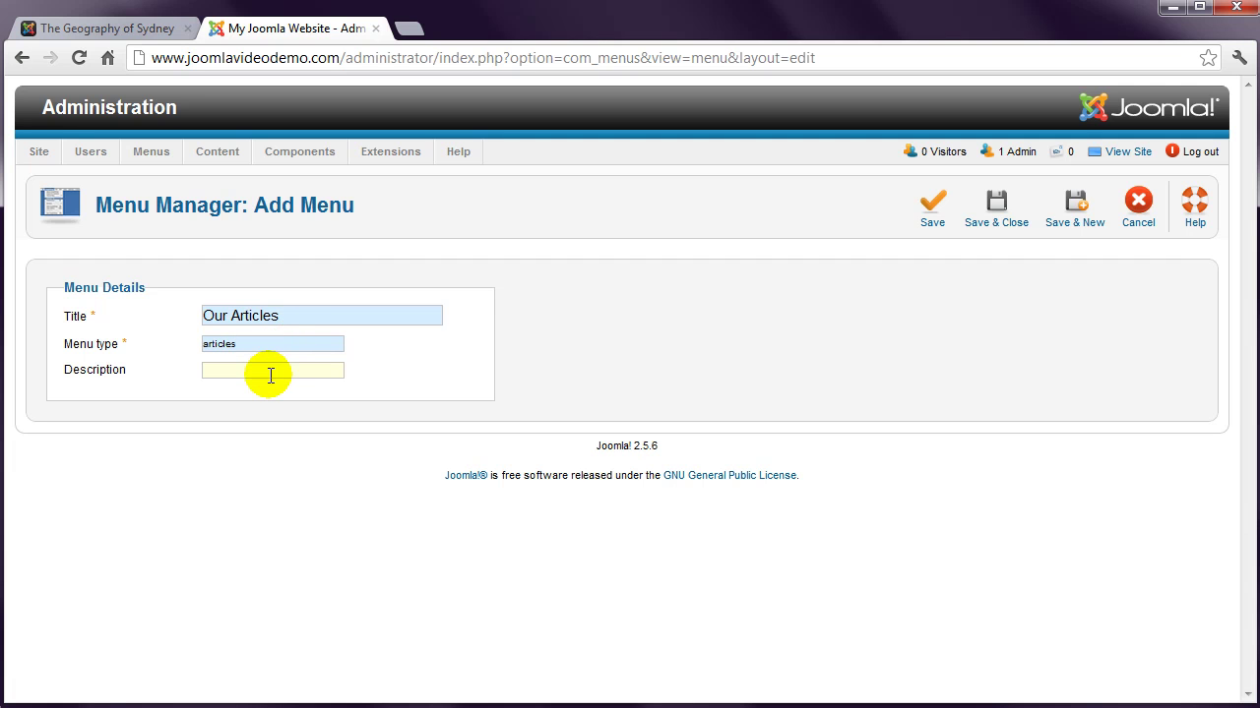
{"action": "type", "text": "General Articles"}
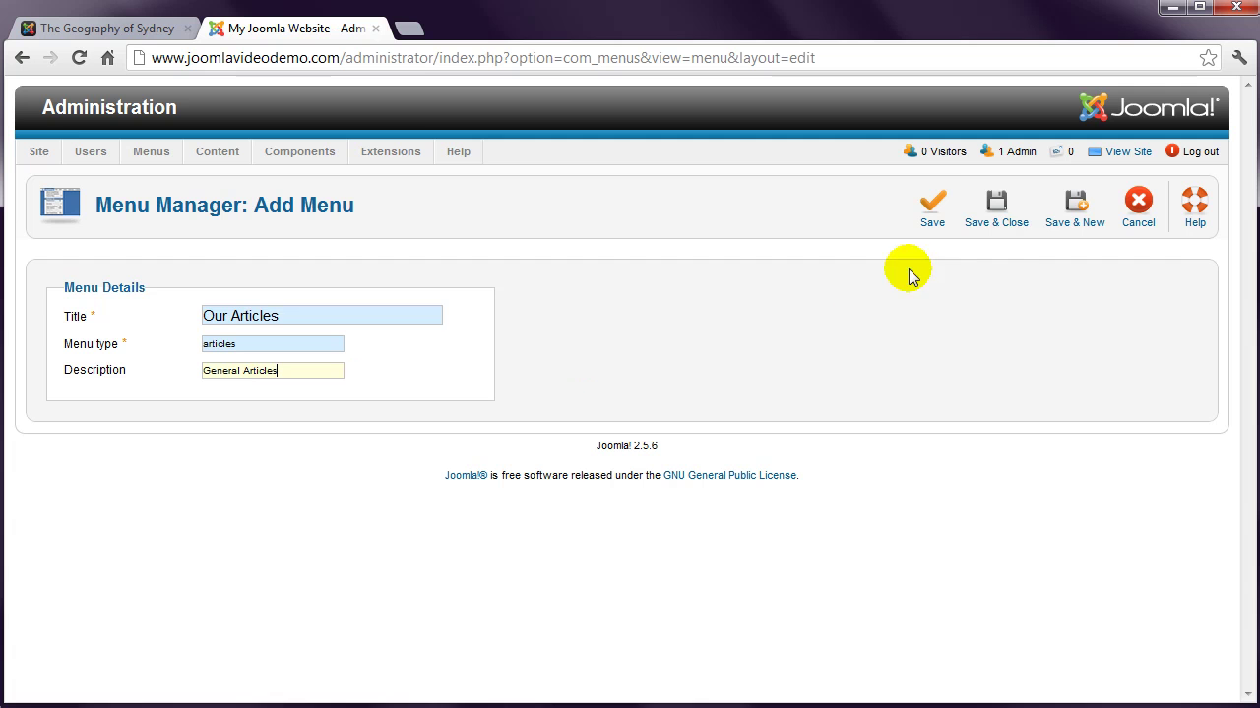
{"action": "left_click", "coordinate": [1014, 211]}
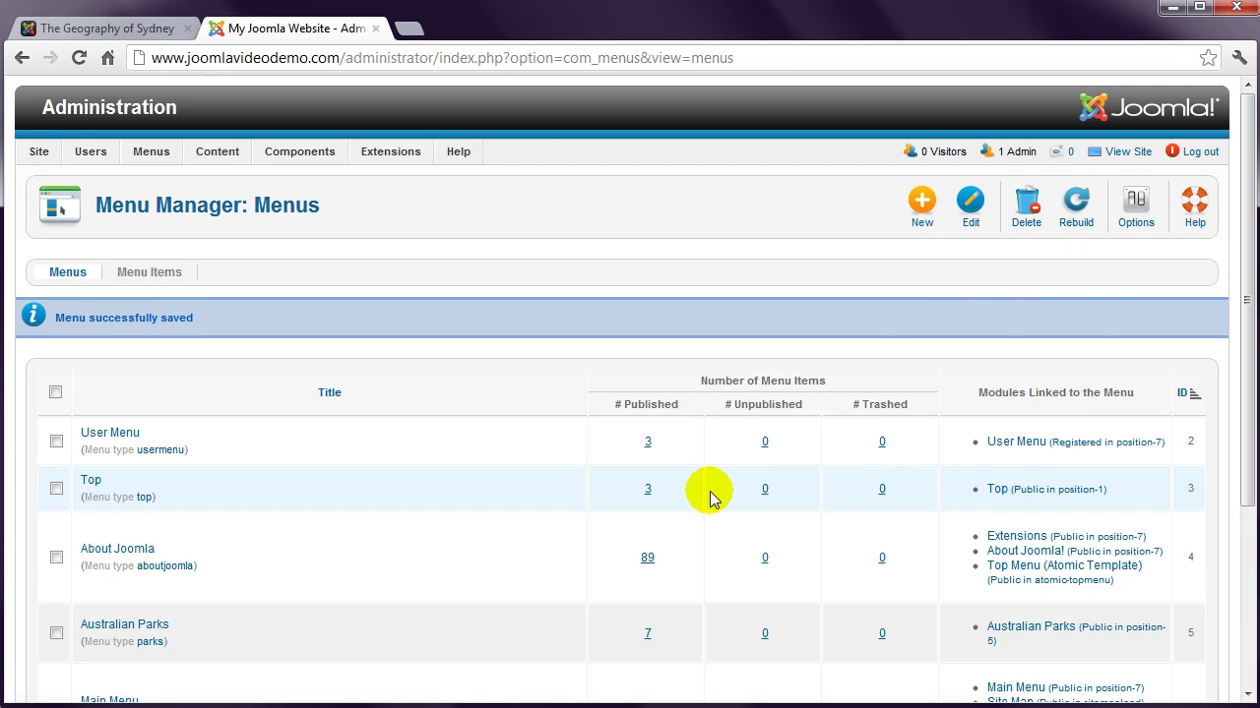
Step: Confirm Our Articles appears in the menus list and reveal its Add New Menu Item entry
{"action": "scroll", "coordinate": [709, 492], "scroll_direction": "down", "scroll_amount": 3}
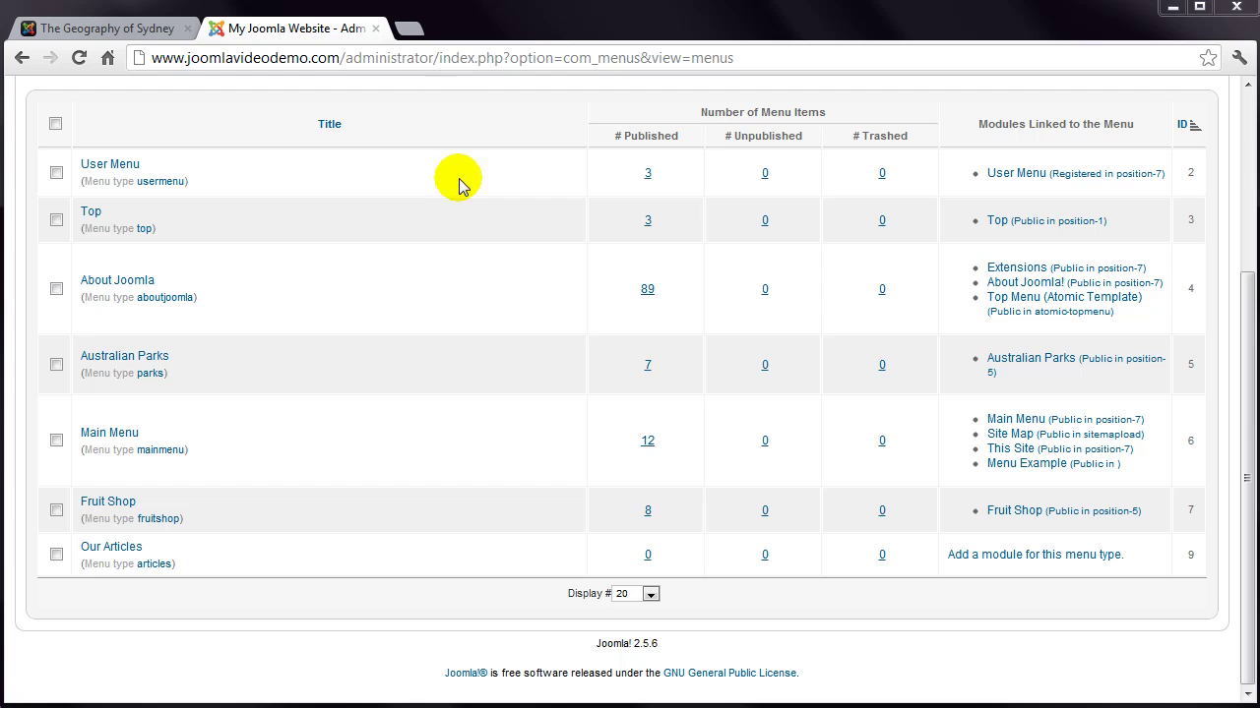
{"action": "scroll", "coordinate": [399, 379], "scroll_direction": "up", "scroll_amount": 3}
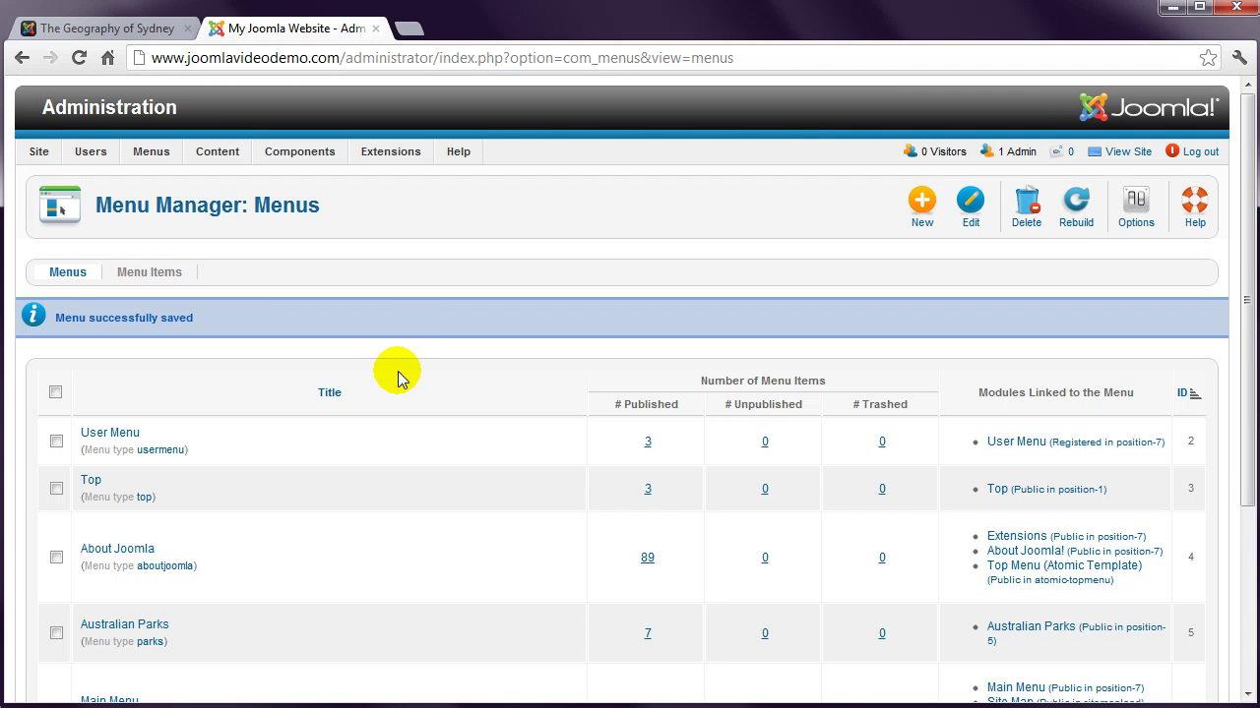
{"action": "mouse_move", "coordinate": [152, 157]}
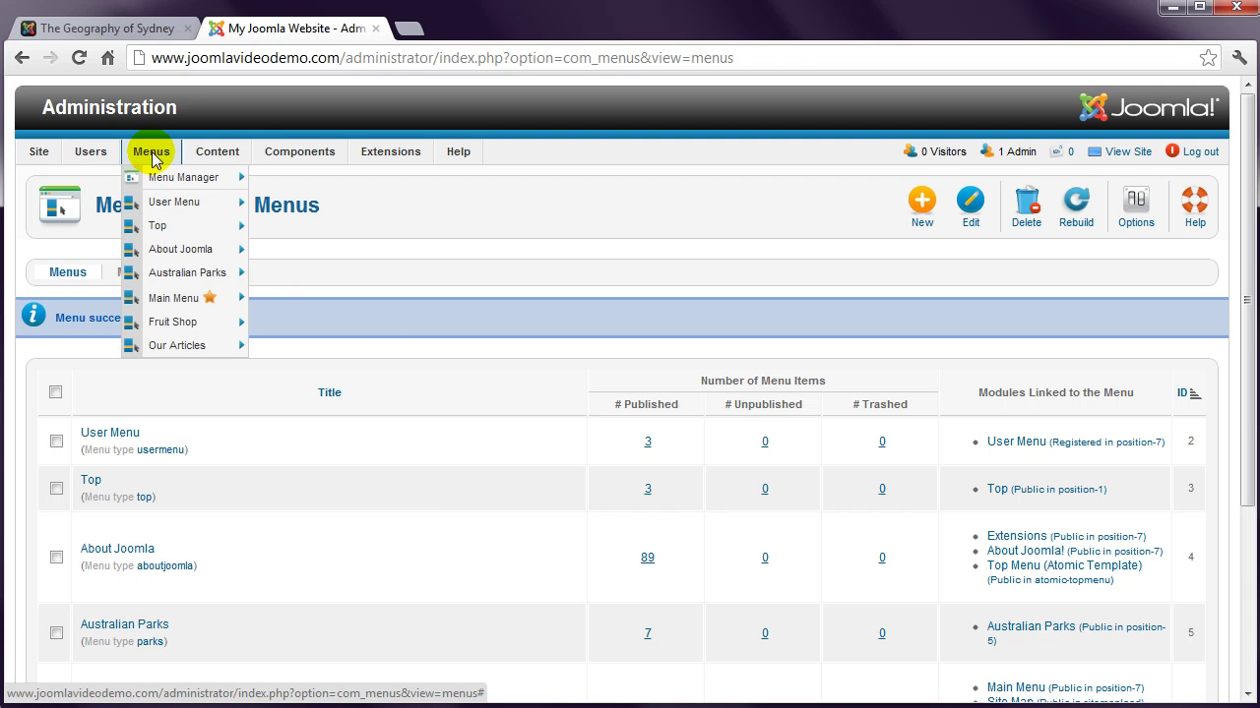
{"action": "mouse_move", "coordinate": [205, 349]}
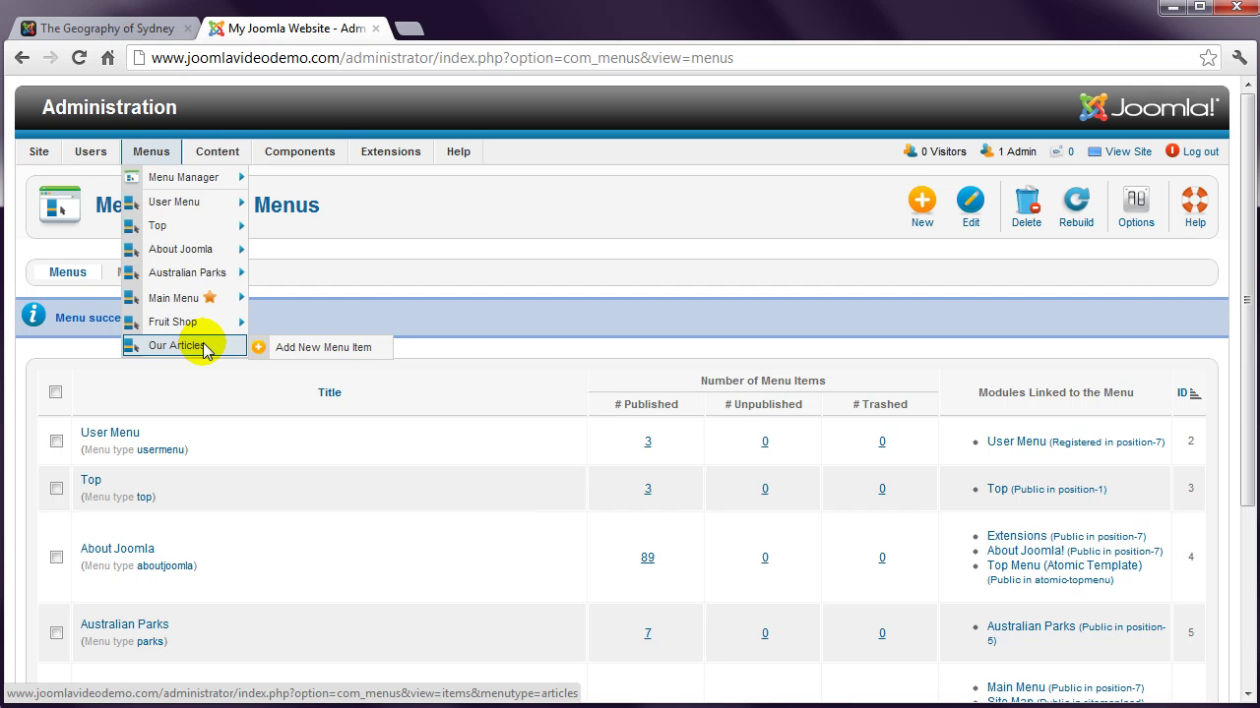
Step: Start a Single Article item in Our Articles titled 'Geography of Sydney'
{"action": "left_click", "coordinate": [322, 350]}
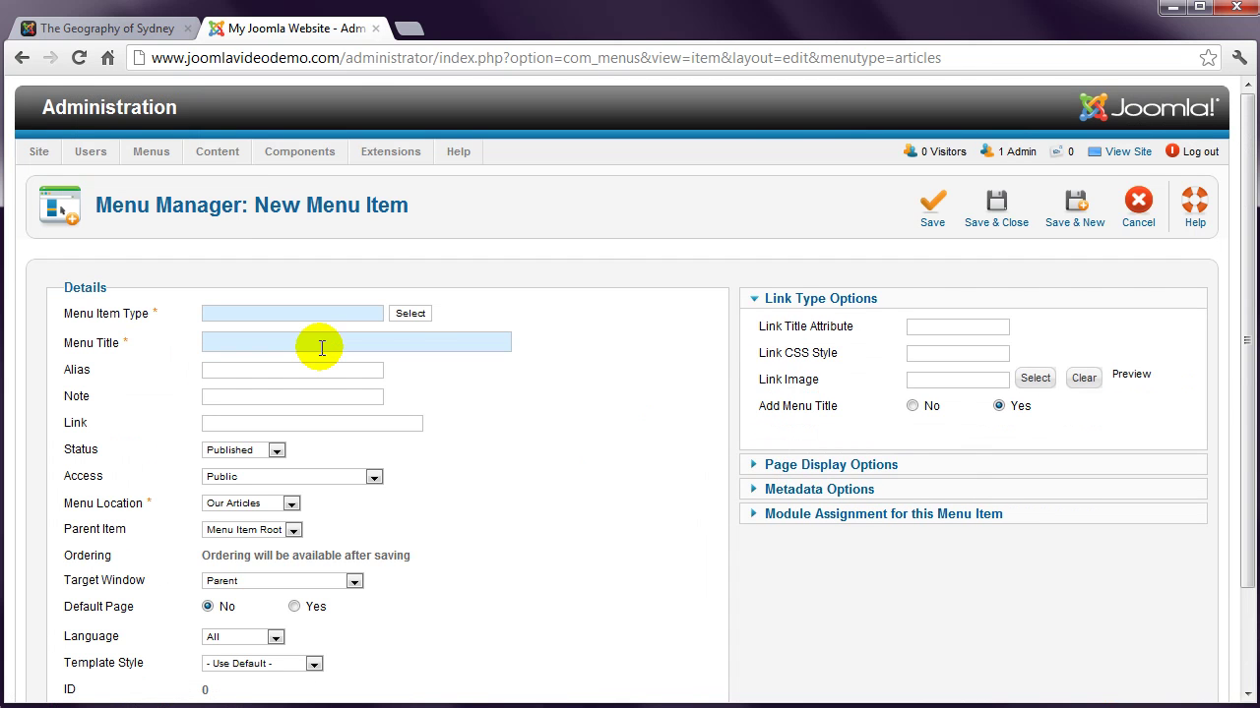
{"action": "left_click", "coordinate": [411, 313]}
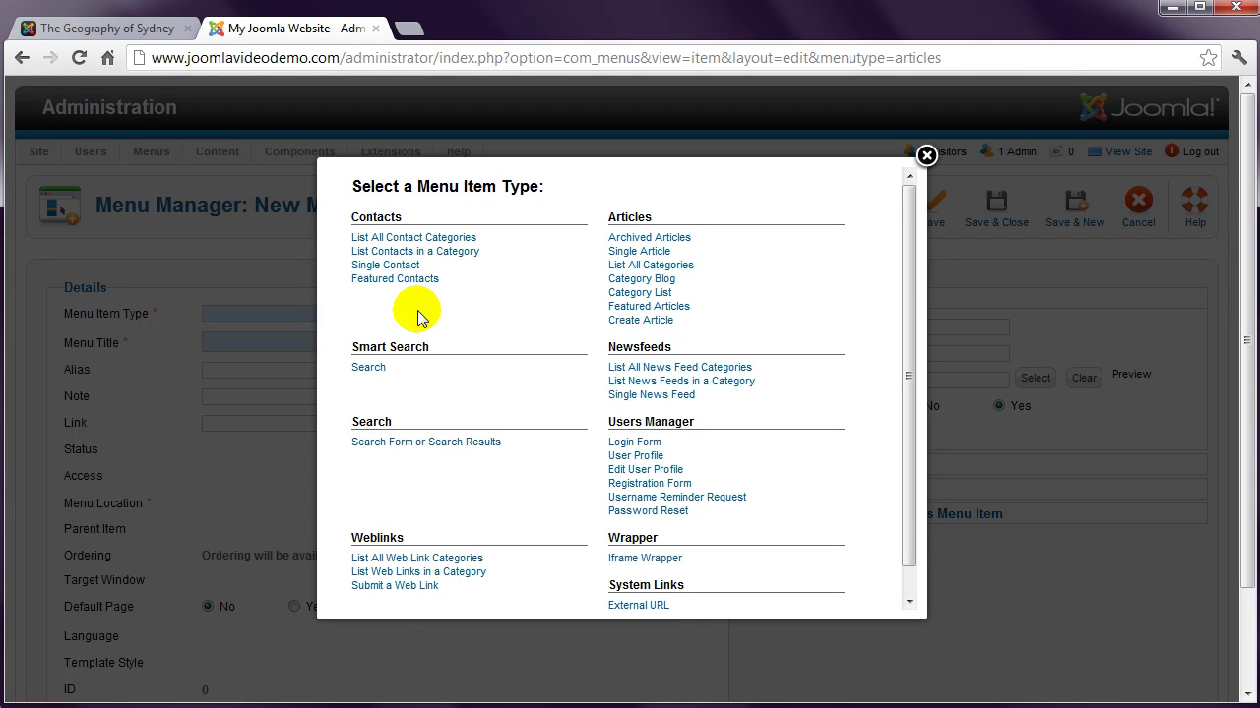
{"action": "left_click", "coordinate": [626, 252]}
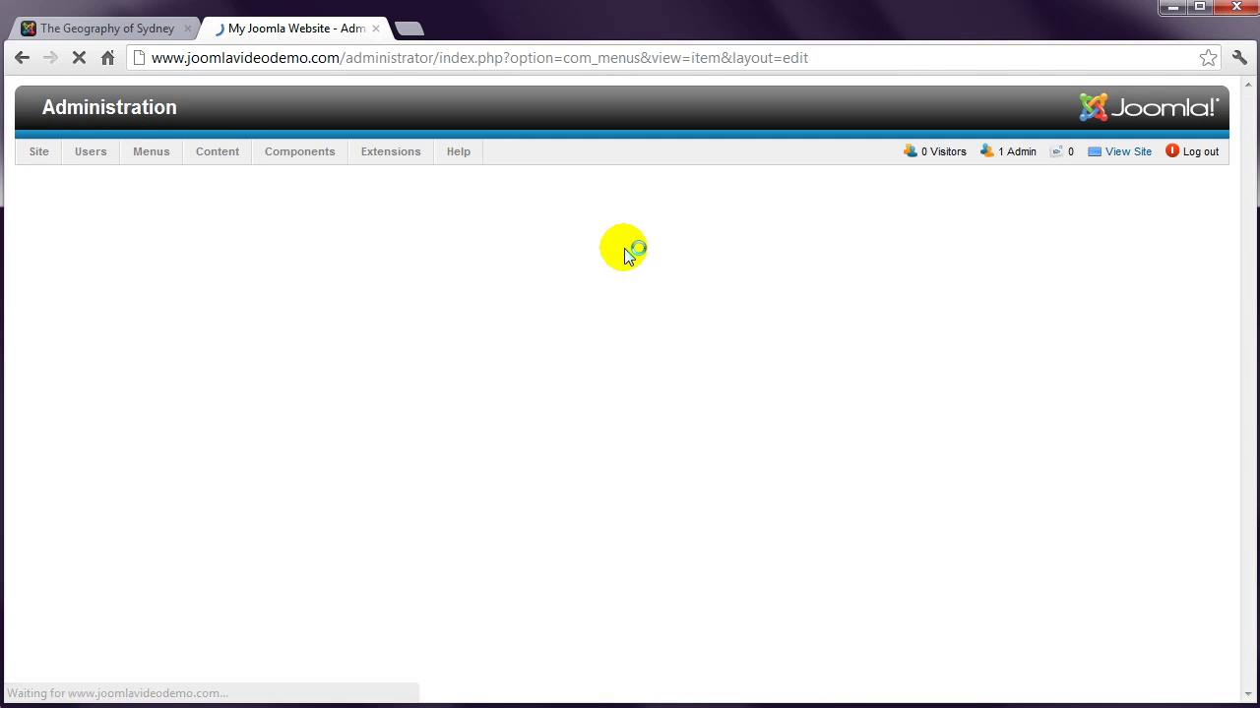
{"action": "left_click", "coordinate": [214, 338]}
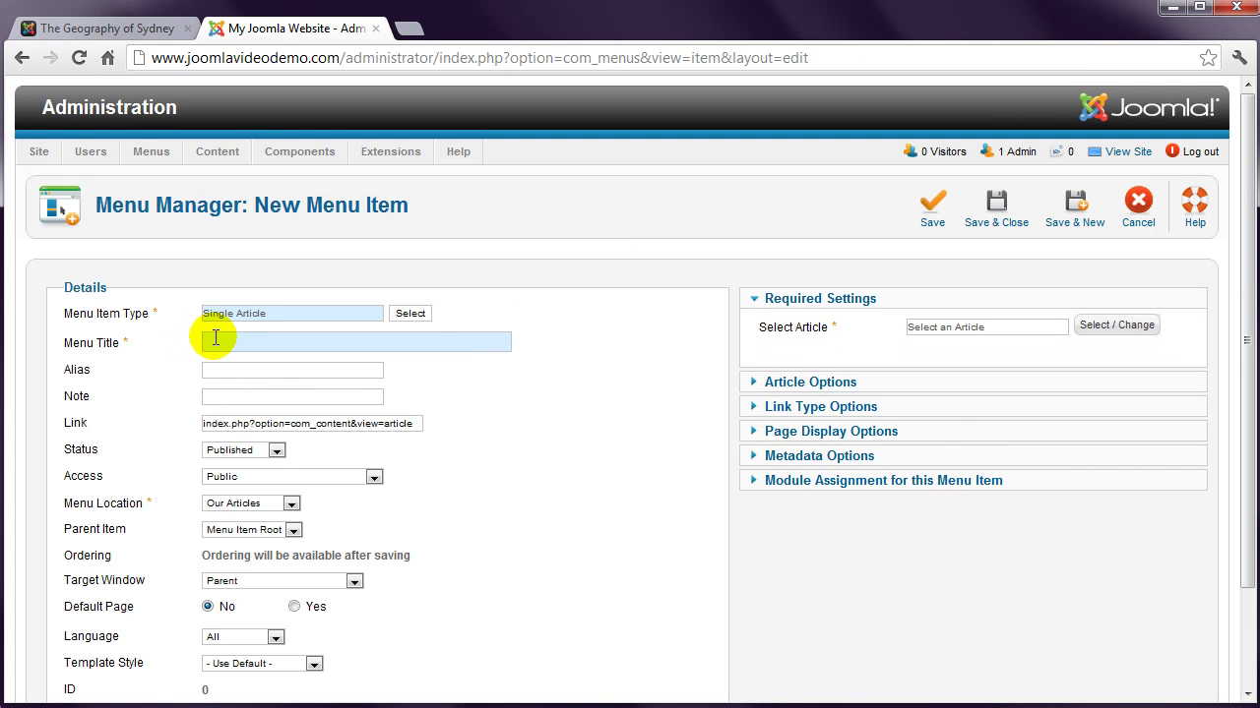
{"action": "type", "text": "Geography of Sydney"}
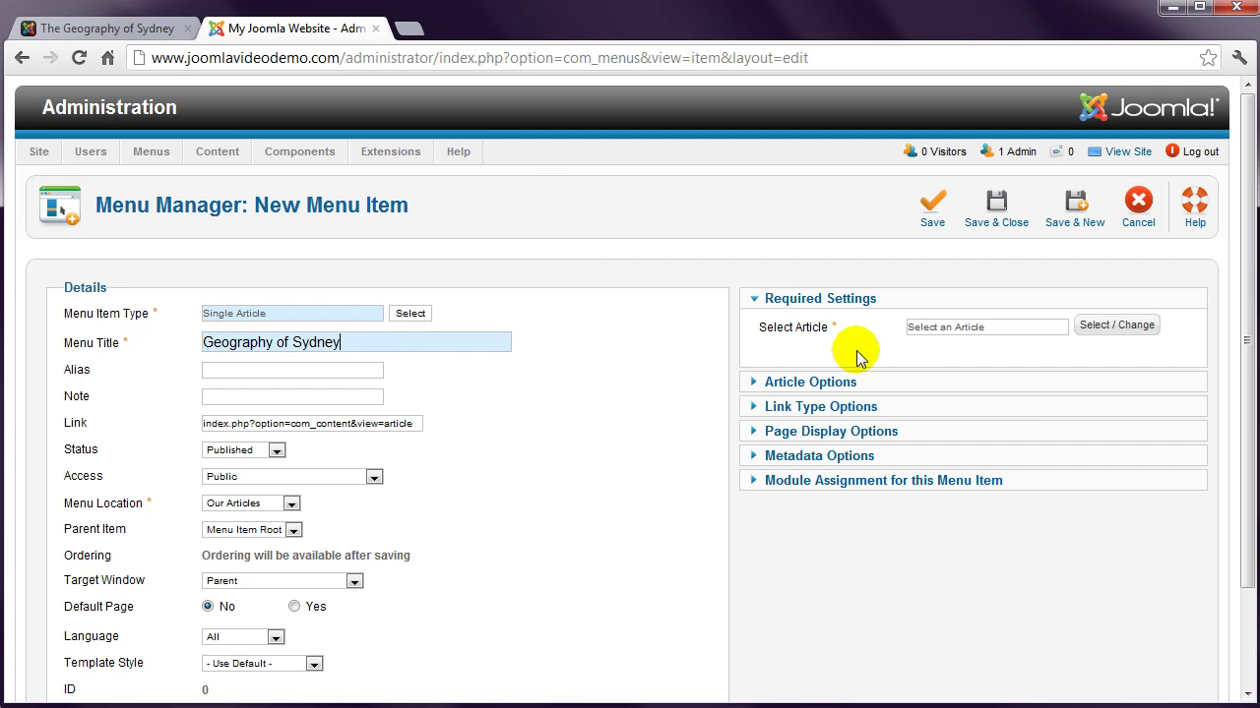
Step: Link the item to the Geography of Sydney article and save it
{"action": "left_click", "coordinate": [1098, 327]}
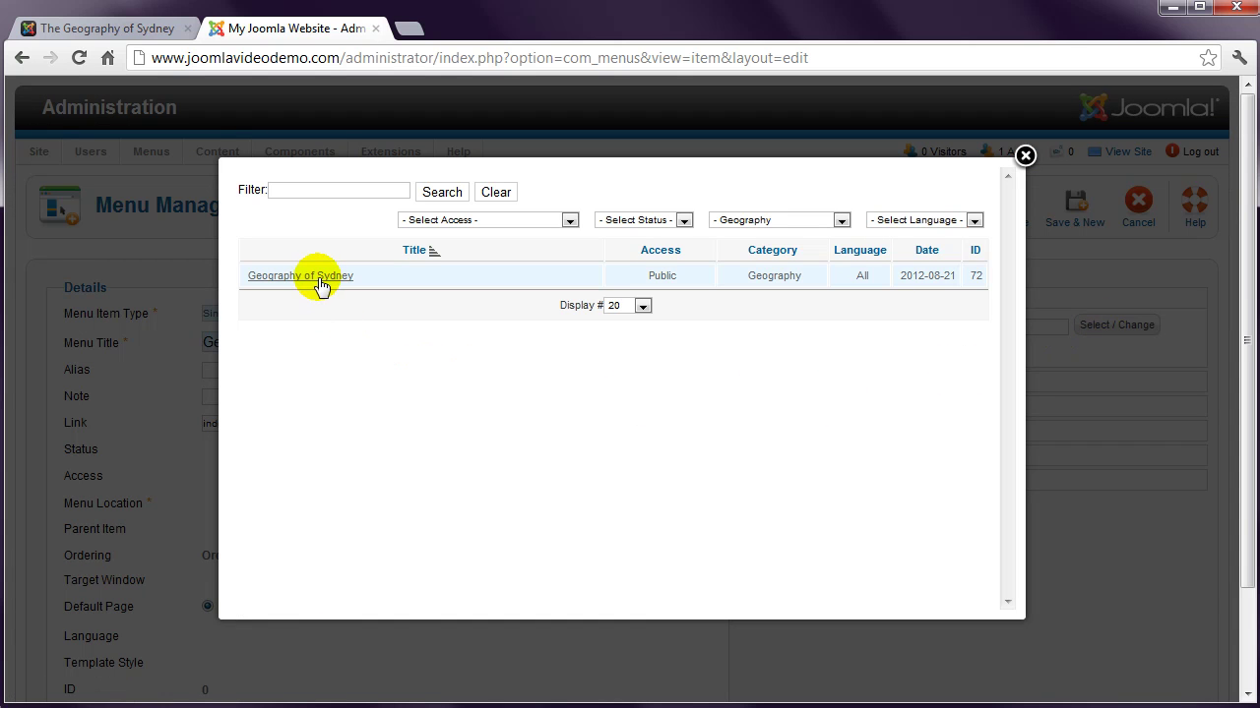
{"action": "left_click", "coordinate": [319, 278]}
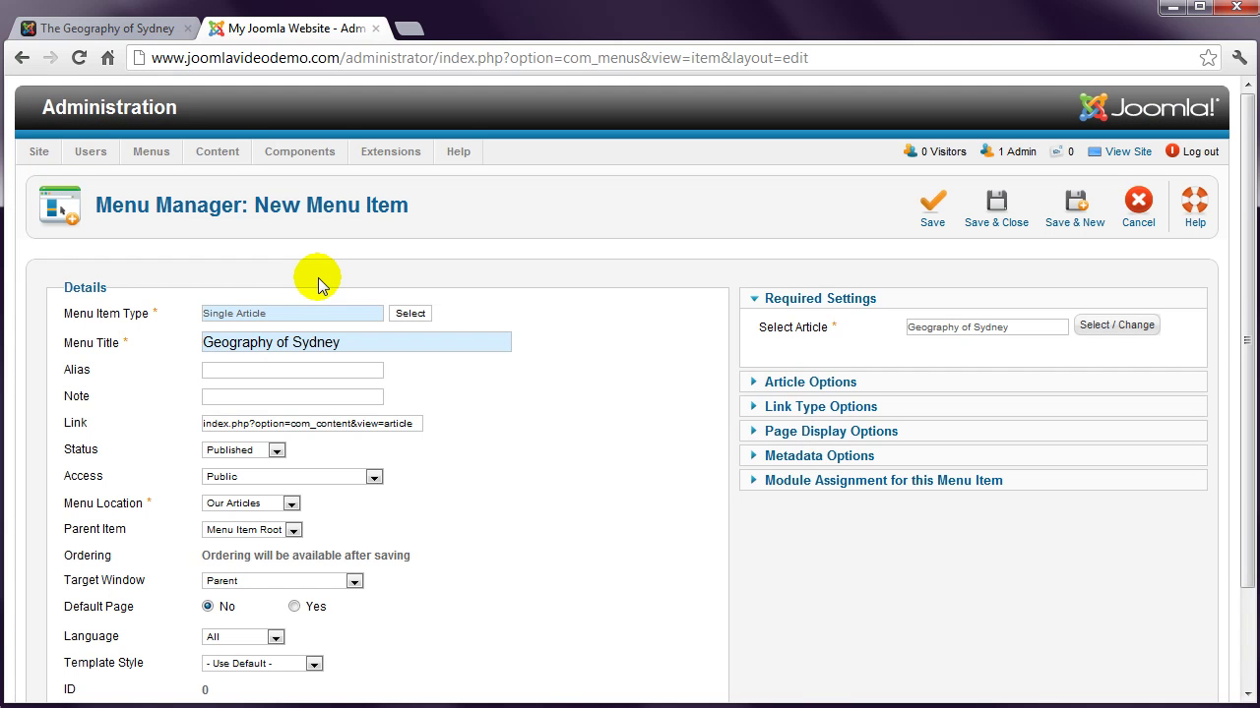
{"action": "left_click", "coordinate": [997, 222]}
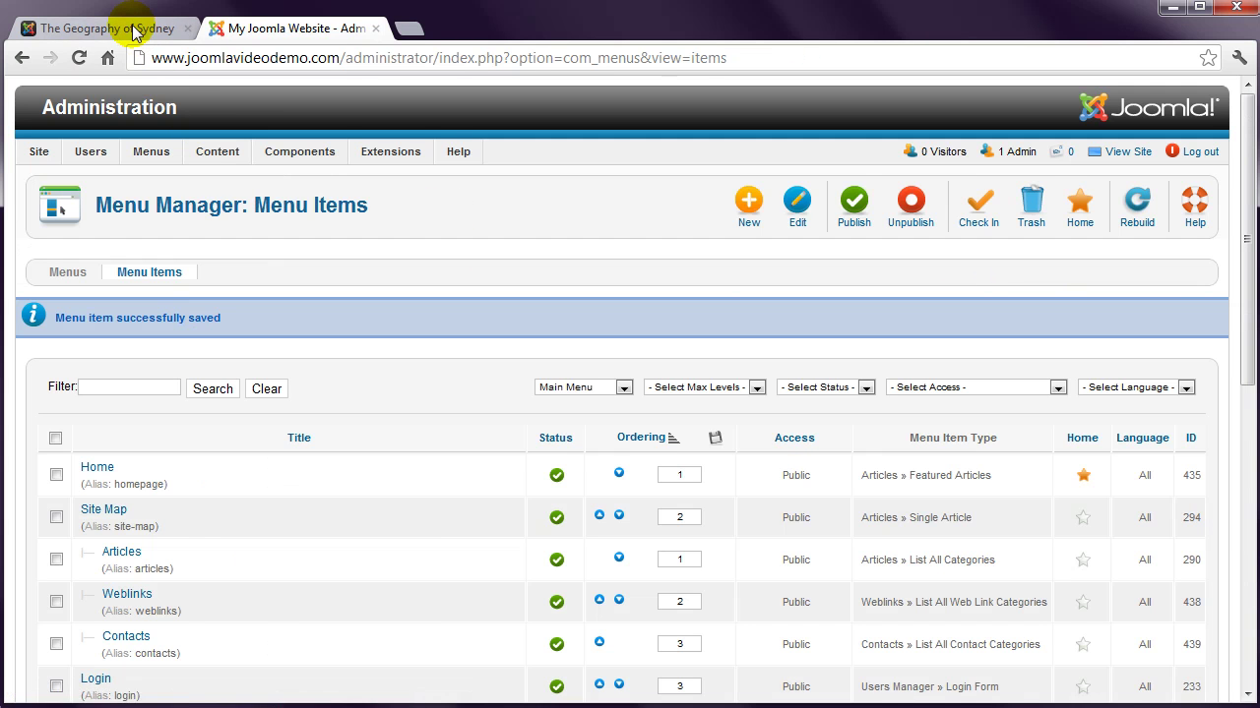
Step: Return to the public home page and scroll to check the This Site menu
{"action": "left_click", "coordinate": [134, 29]}
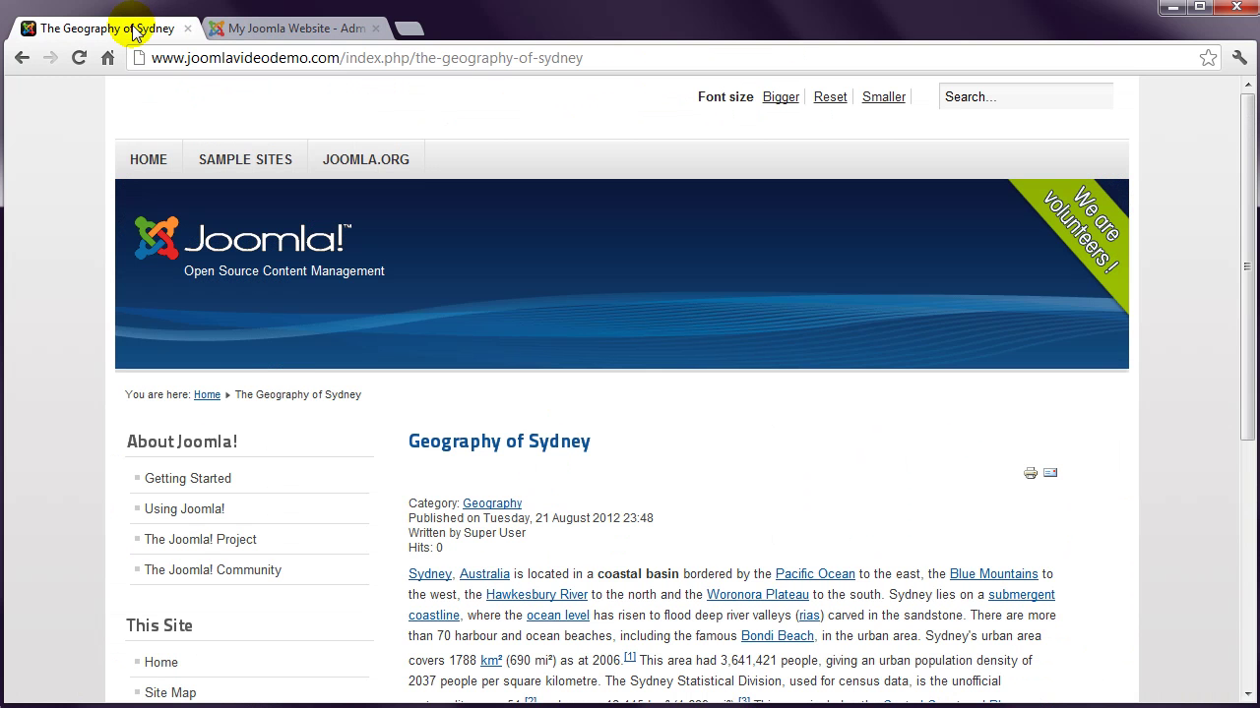
{"action": "left_click", "coordinate": [136, 158]}
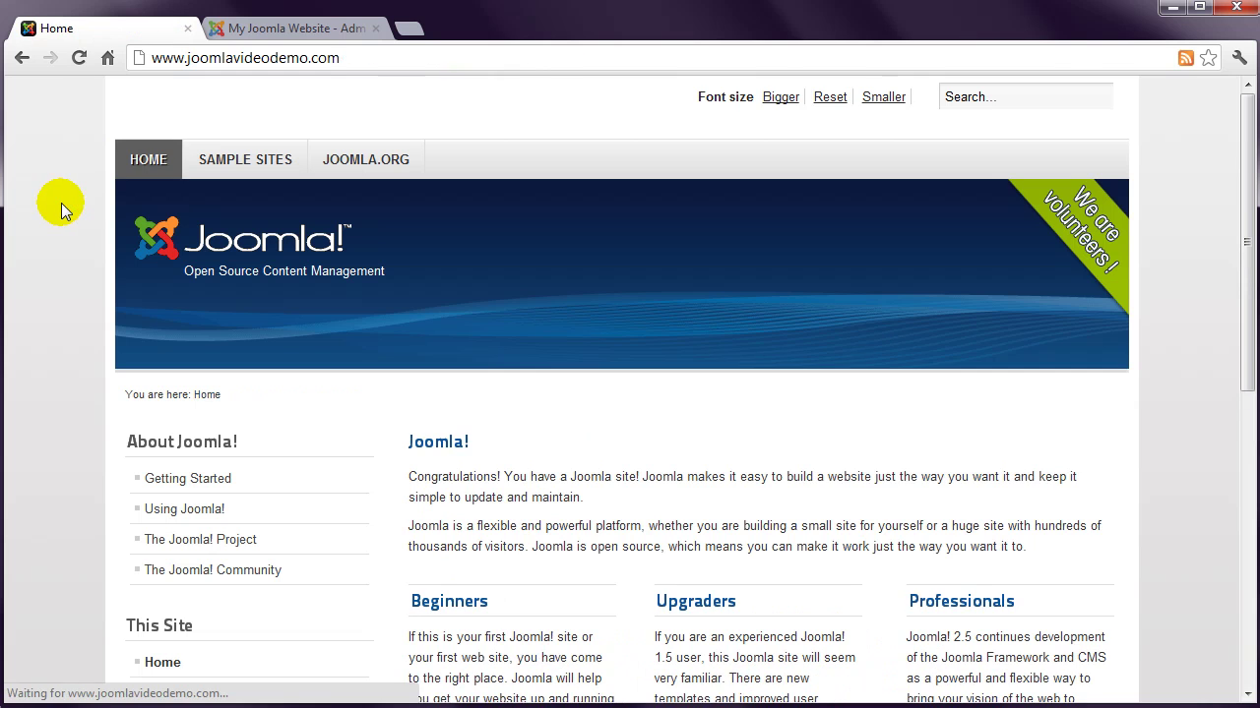
{"action": "scroll", "coordinate": [39, 332], "scroll_direction": "down", "scroll_amount": 3}
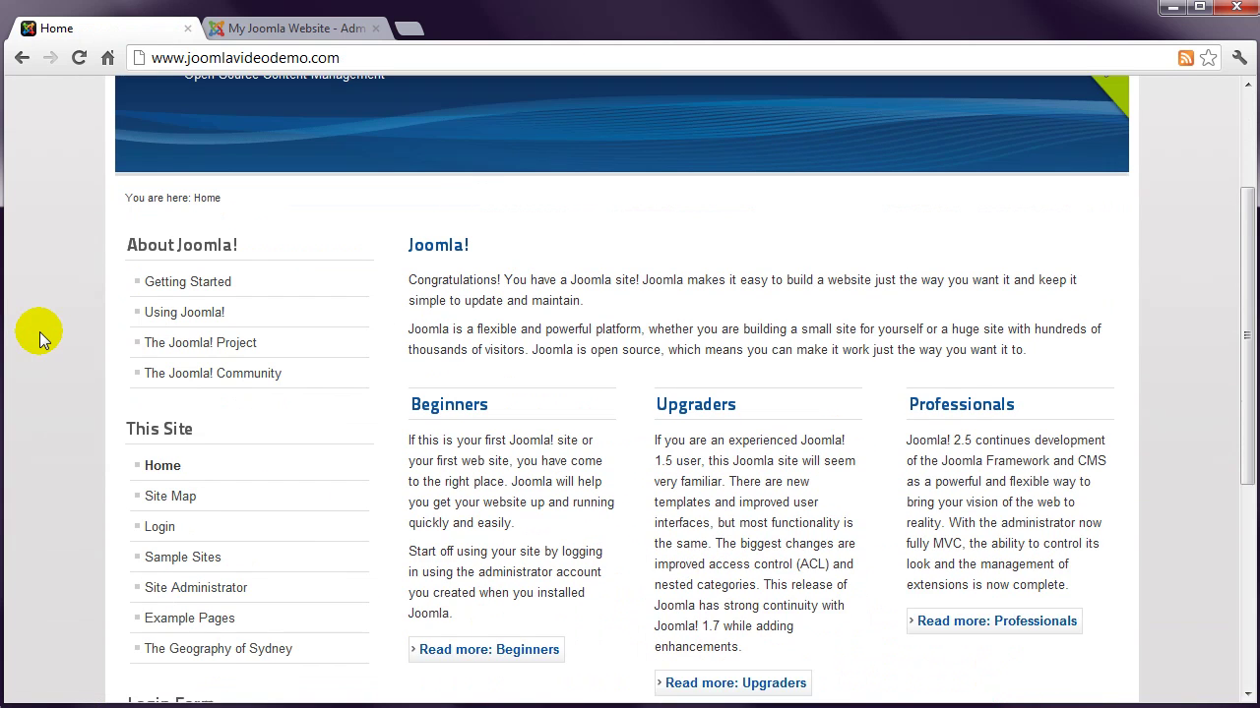
{"action": "scroll", "coordinate": [39, 332], "scroll_direction": "up", "scroll_amount": 1}
{"action": "scroll", "coordinate": [40, 335], "scroll_direction": "up", "scroll_amount": 2}
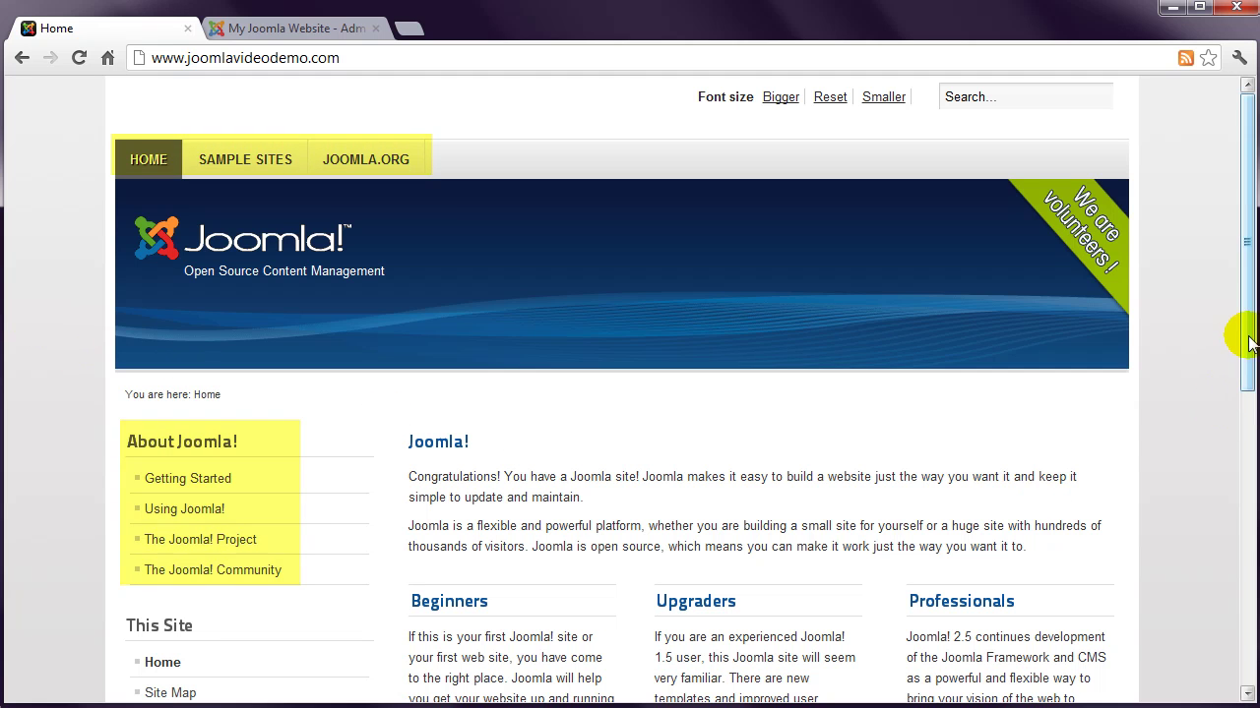
{"action": "left_click_drag", "start_coordinate": [1250, 333], "coordinate": [1255, 362]}
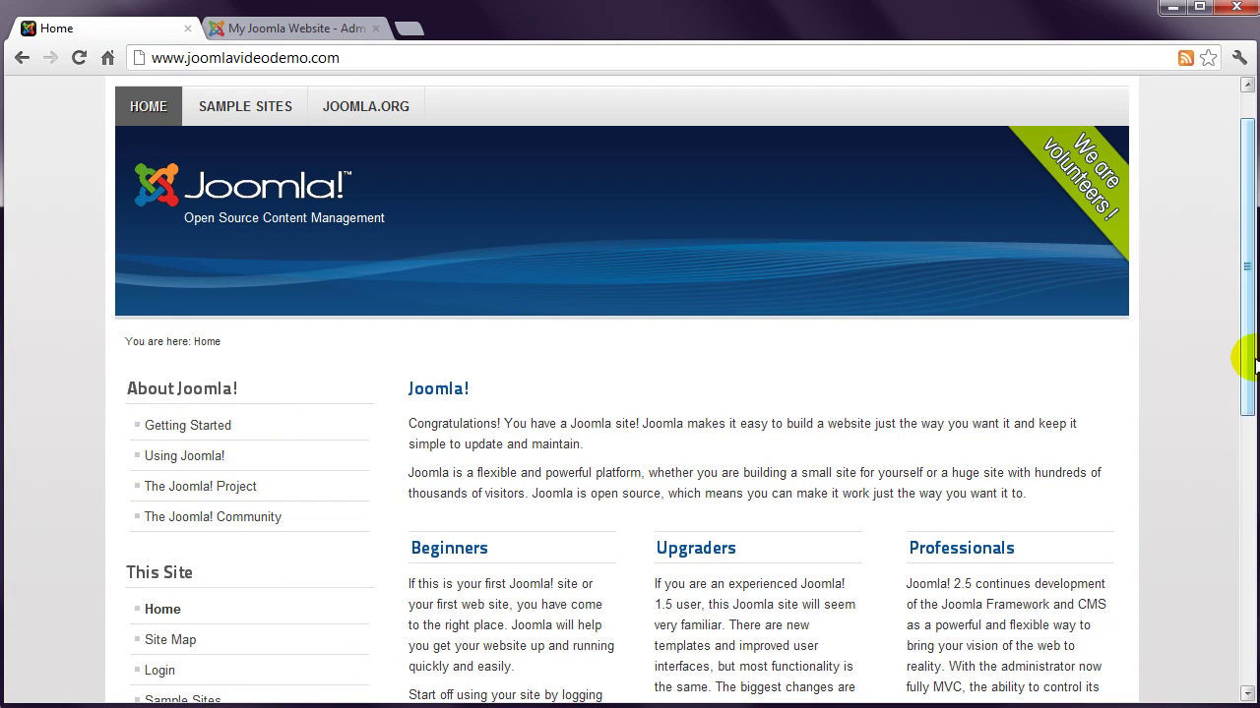